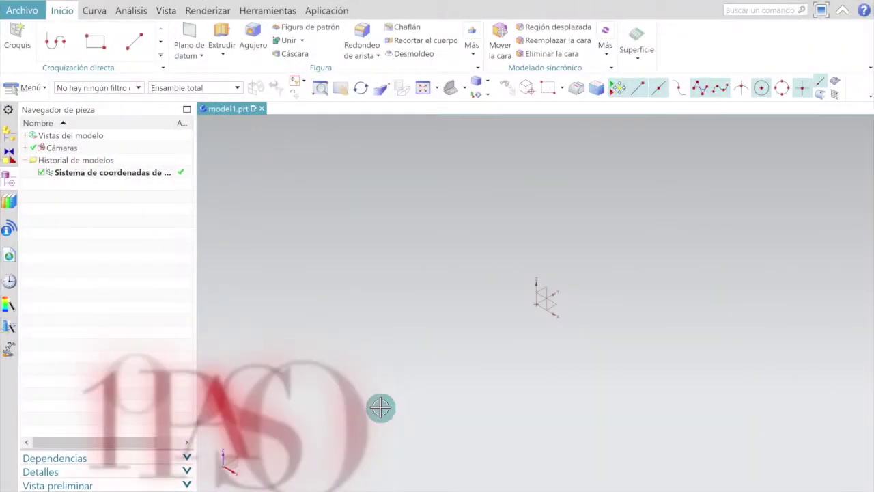
Start a sketch on the default plane and draw a rectangle up and right of the origin.
{"action": "left_click", "coordinate": [17, 41]}
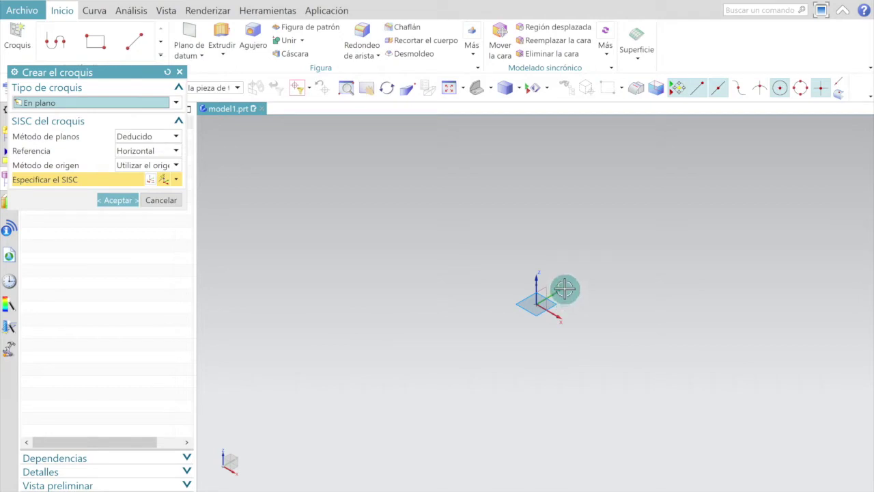
{"action": "left_click", "coordinate": [127, 199]}
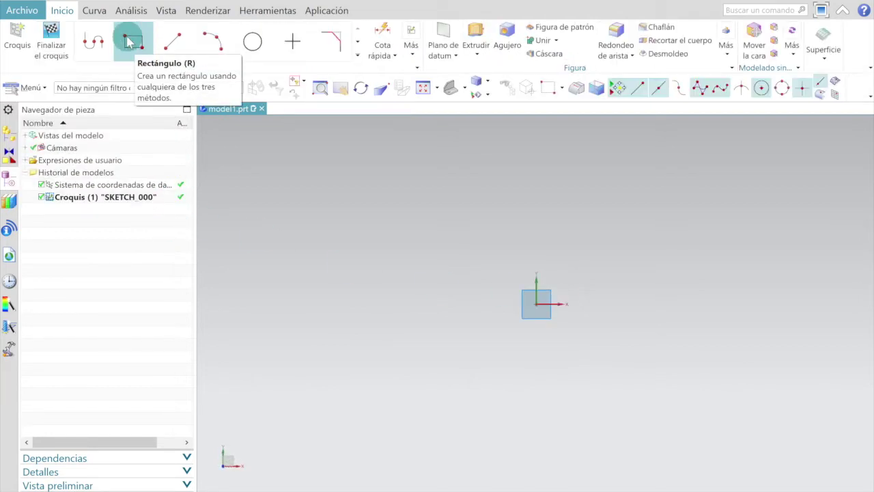
{"action": "left_click", "coordinate": [129, 42]}
{"action": "left_click", "coordinate": [570, 198]}
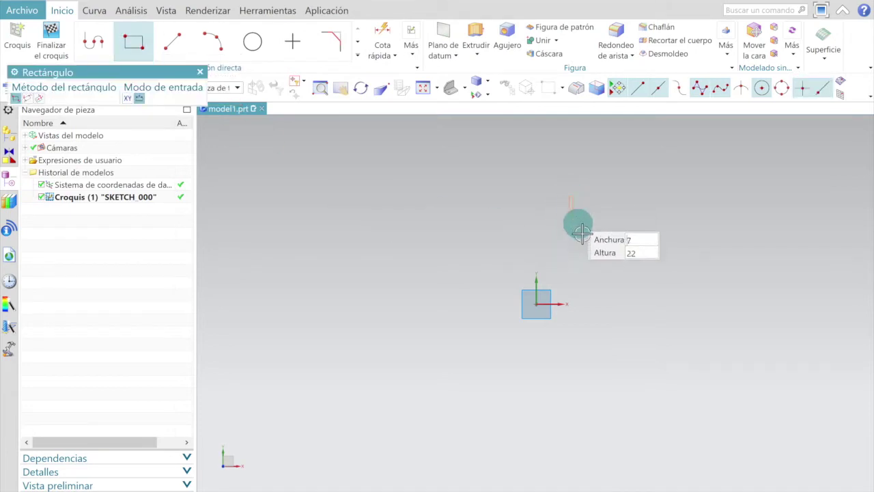
{"action": "left_click", "coordinate": [728, 280]}
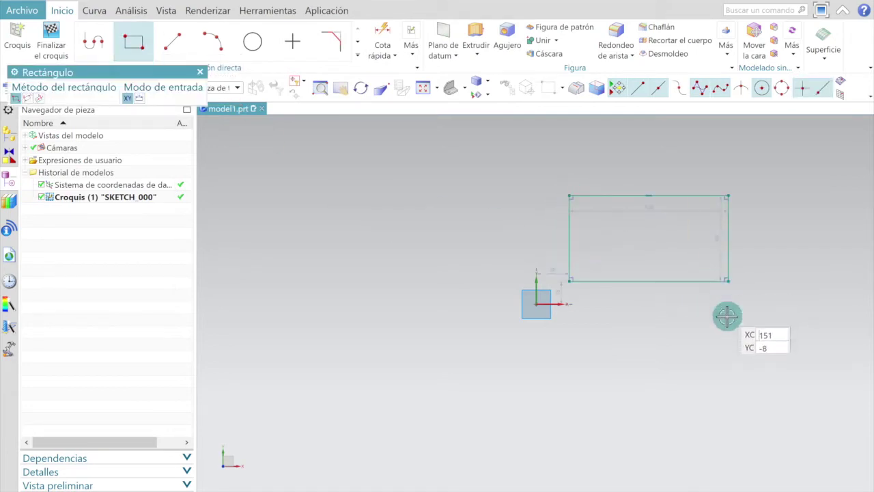
{"action": "key", "text": "Escape"}
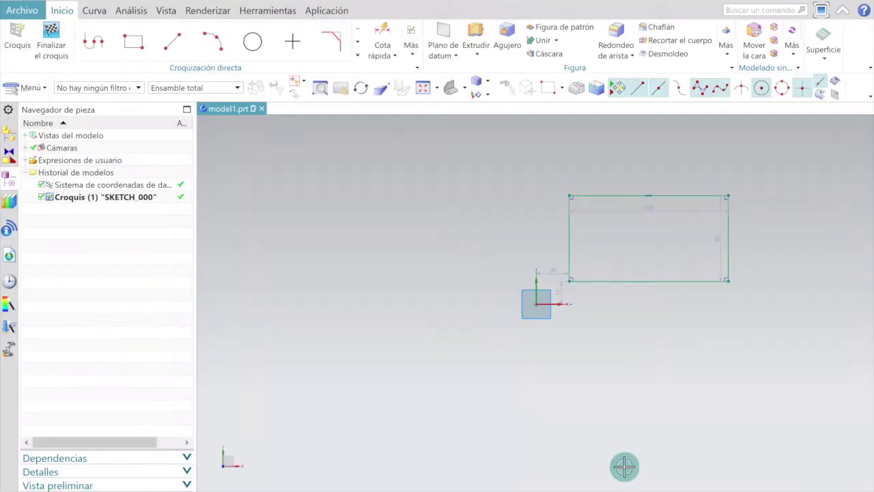
{"action": "scroll", "coordinate": [714, 227], "scroll_direction": "up", "scroll_amount": 1}
Dimension the rectangle's right edge to 60 mm and its top edge to 50 mm.
{"action": "left_click", "coordinate": [719, 247]}
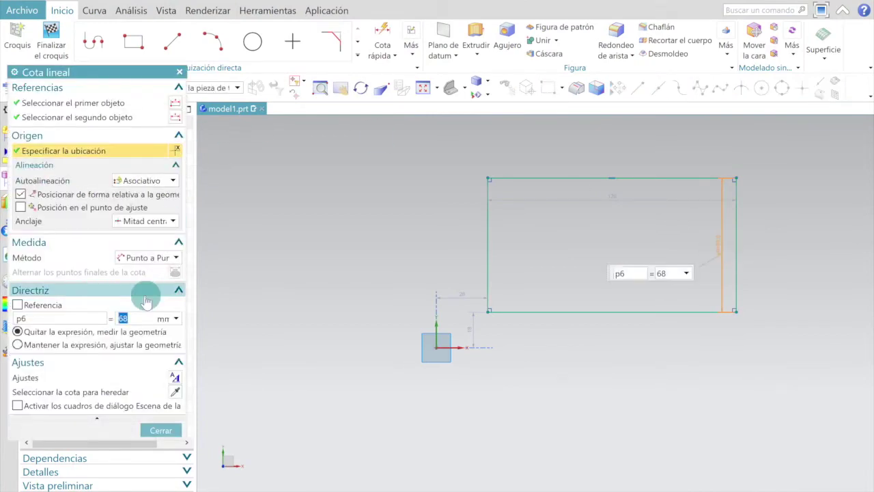
{"action": "left_click", "coordinate": [161, 431]}
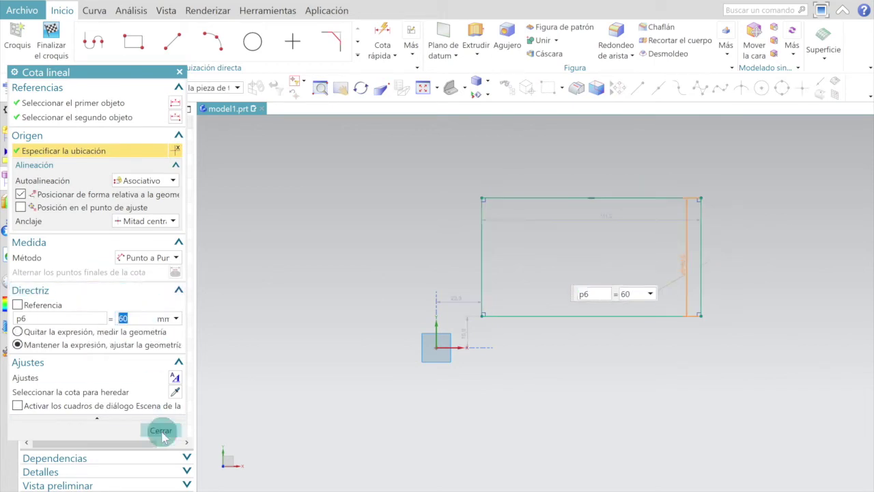
{"action": "left_click", "coordinate": [611, 207]}
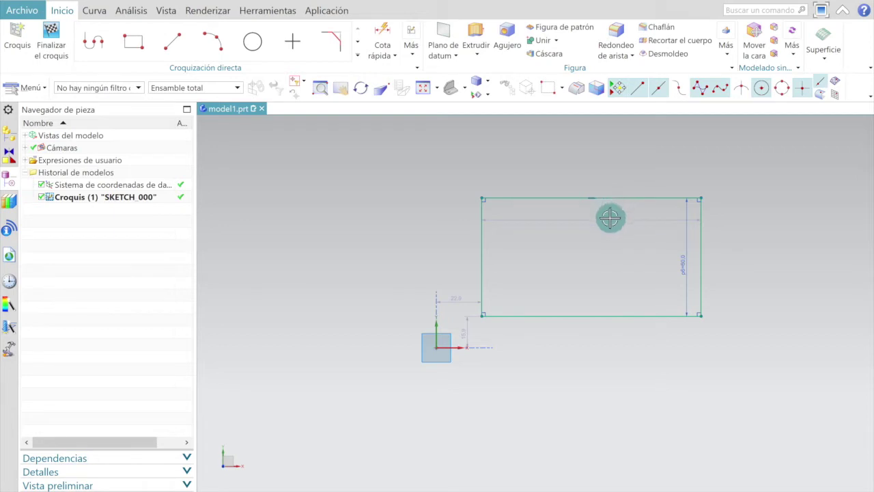
{"action": "left_click_drag", "start_coordinate": [611, 217], "coordinate": [597, 178]}
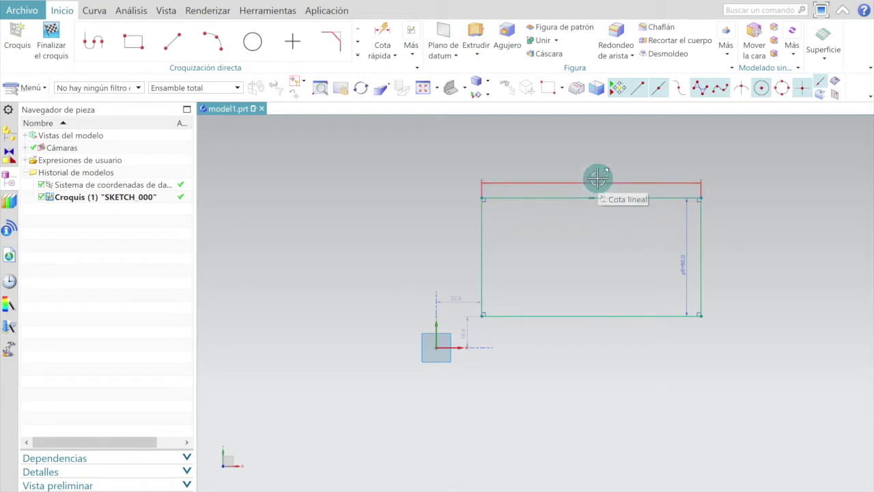
{"action": "left_click", "coordinate": [597, 178]}
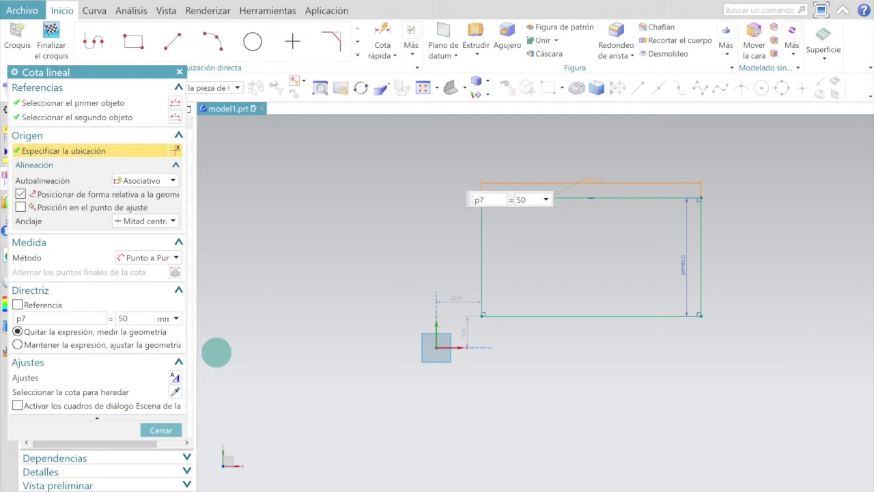
{"action": "key", "text": "Return"}
{"action": "left_click", "coordinate": [176, 430]}
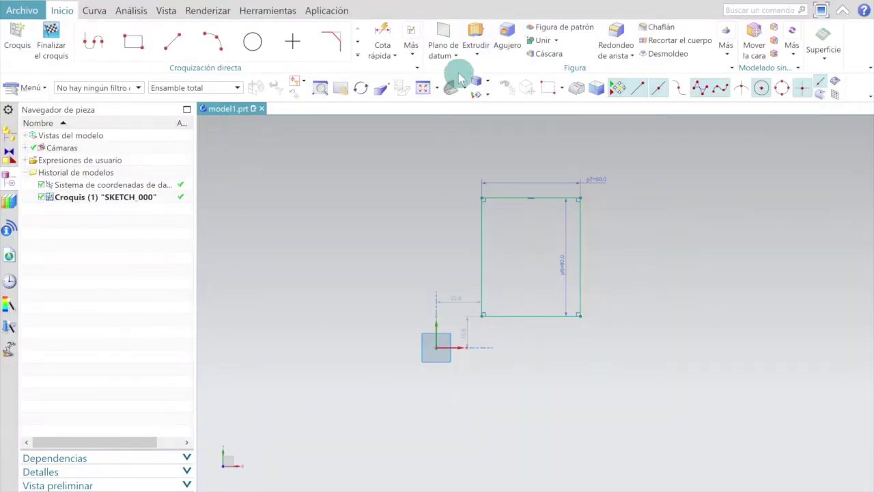
Switch to the isometric view and finish the rectangle sketch.
{"action": "left_click", "coordinate": [467, 88]}
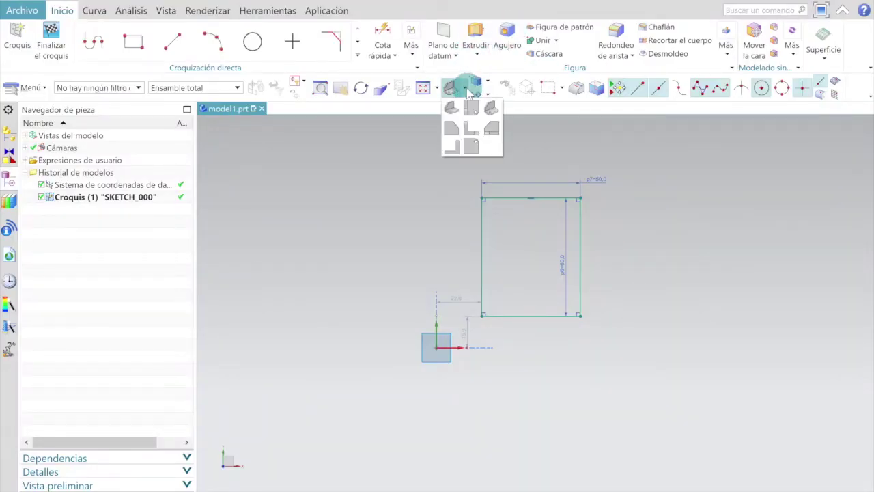
{"action": "left_click", "coordinate": [489, 108]}
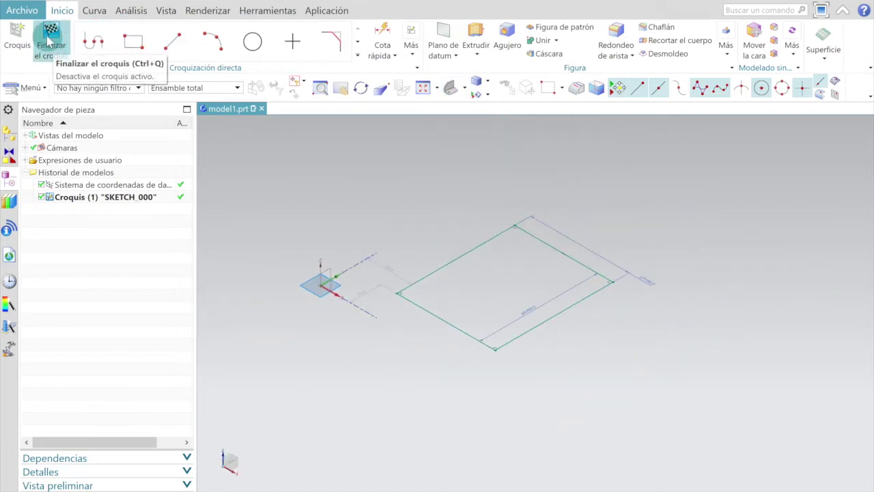
{"action": "left_click", "coordinate": [65, 42]}
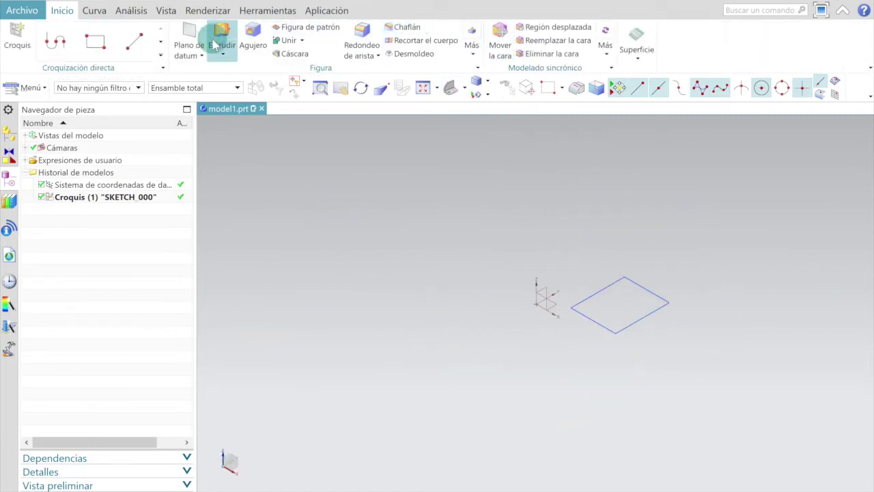
Extrude the rectangle profile 10 mm into the solid base plate.
{"action": "left_click", "coordinate": [221, 38]}
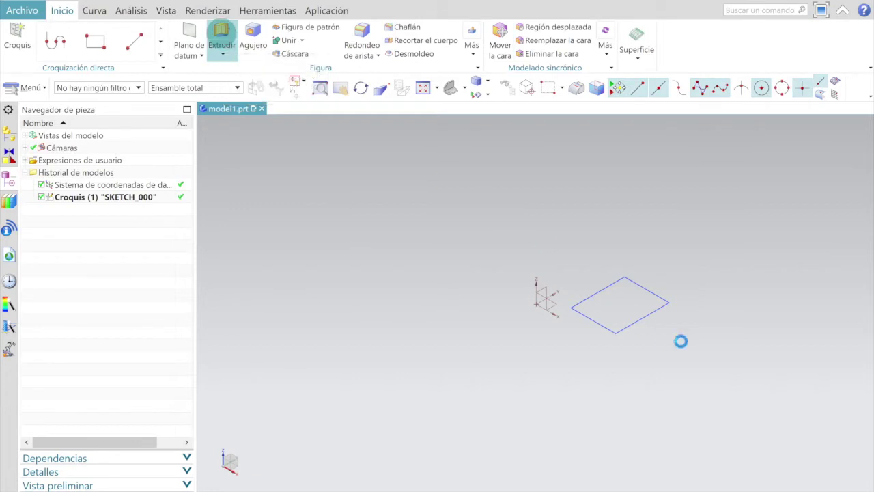
{"action": "left_click", "coordinate": [648, 309]}
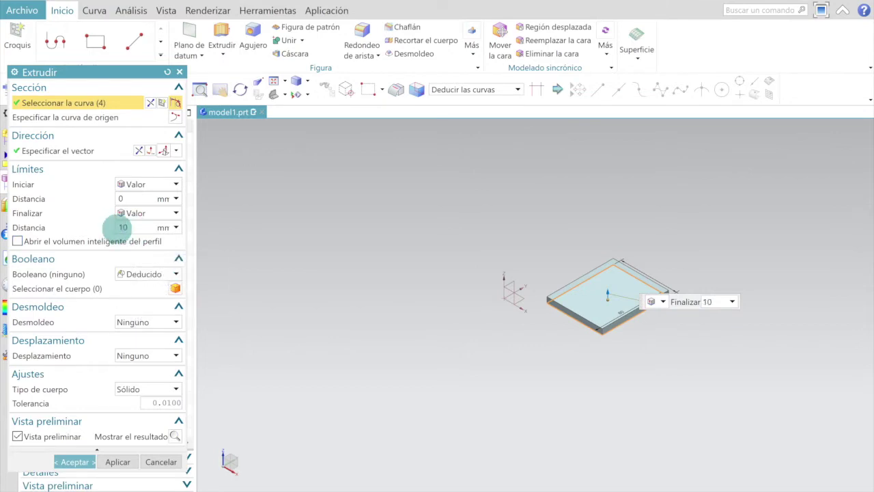
{"action": "key", "text": "Return"}
{"action": "left_click", "coordinate": [75, 462]}
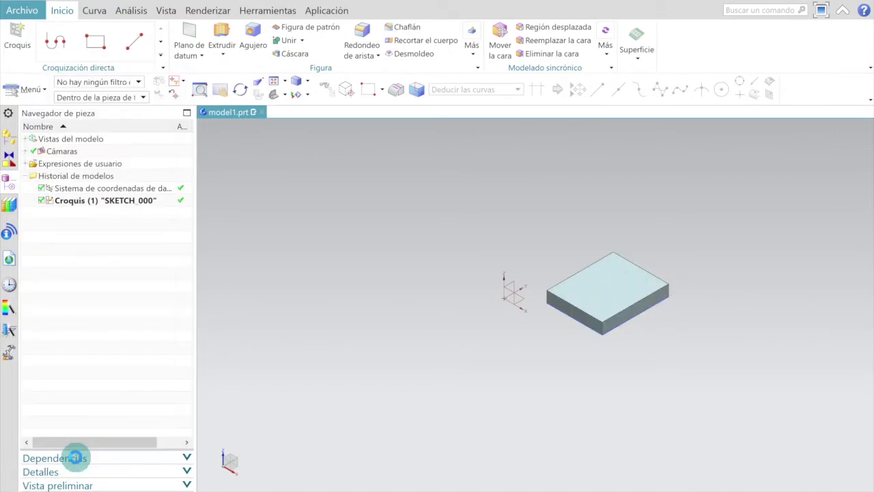
{"action": "mouse_move", "coordinate": [554, 333]}
{"action": "middle_mouse_down"}
{"action": "mouse_move", "coordinate": [534, 323]}
{"action": "mouse_move", "coordinate": [540, 338]}
{"action": "mouse_move", "coordinate": [551, 335]}
{"action": "middle_mouse_up"}
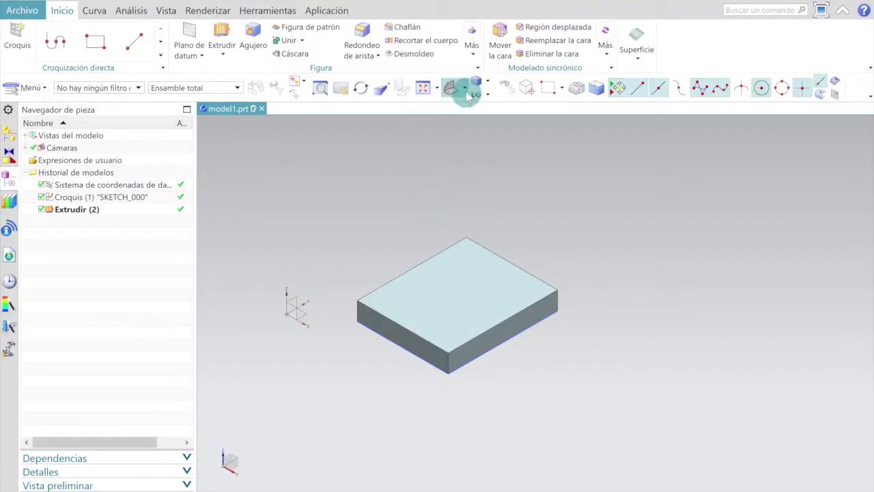
{"action": "left_click", "coordinate": [464, 90]}
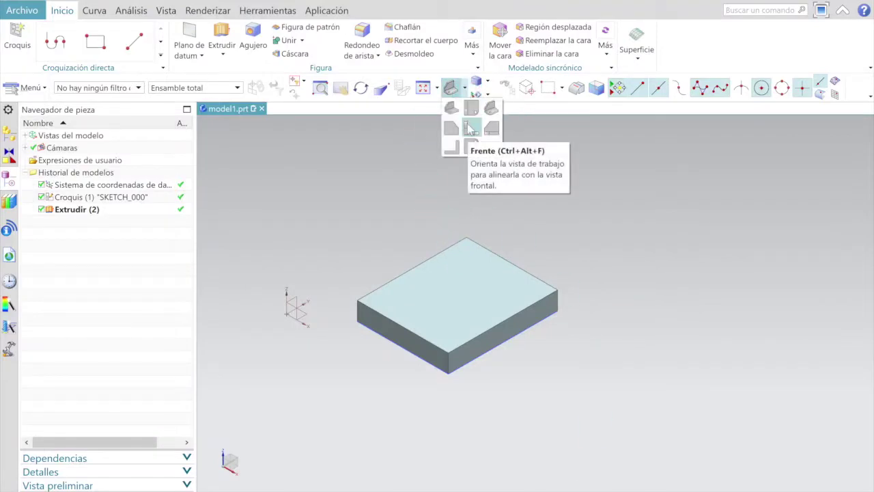
Start a datum plane on the plate's front face and stretch its preview upward.
{"action": "left_click", "coordinate": [471, 129]}
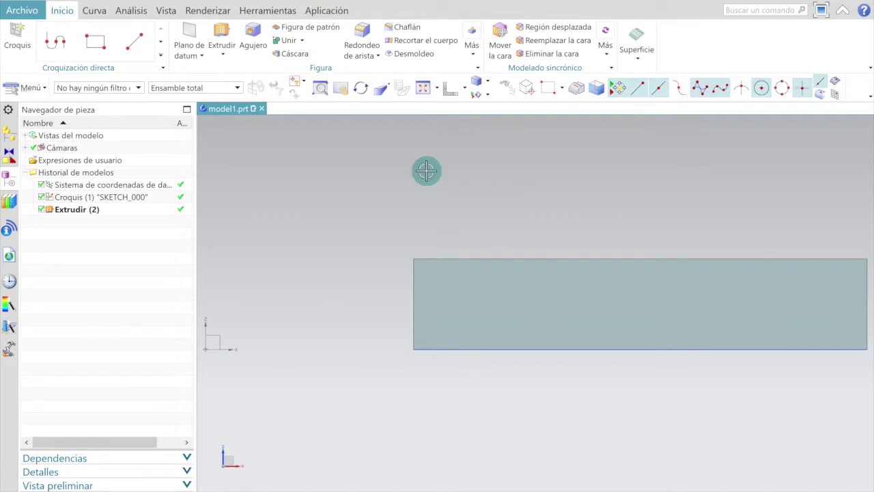
{"action": "left_click", "coordinate": [189, 34]}
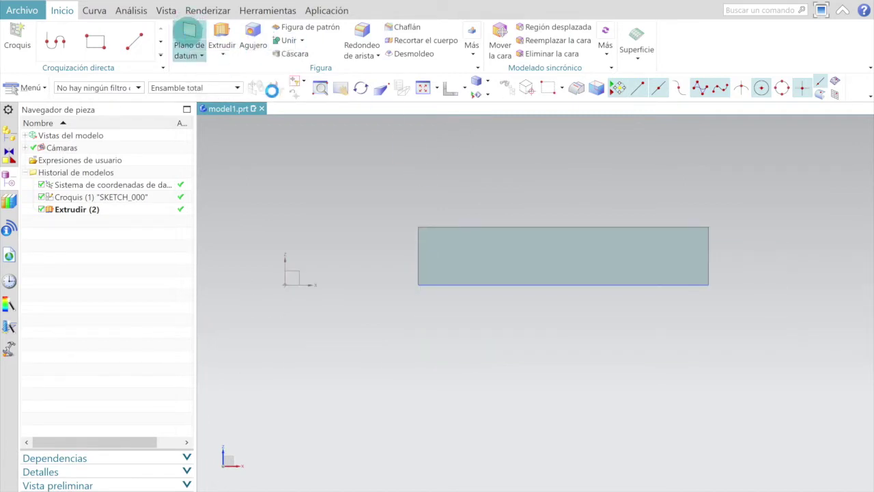
{"action": "left_click", "coordinate": [432, 243]}
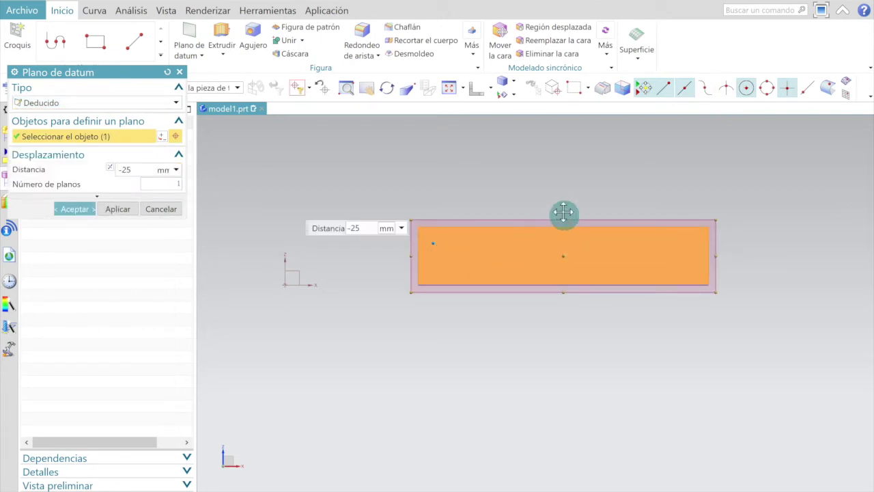
{"action": "left_click_drag", "start_coordinate": [563, 217], "coordinate": [550, 157]}
{"action": "scroll", "coordinate": [542, 205], "scroll_direction": "down", "scroll_amount": 2}
{"action": "scroll", "coordinate": [538, 228], "scroll_direction": "down", "scroll_amount": 1}
{"action": "left_click_drag", "start_coordinate": [552, 198], "coordinate": [545, 120]}
{"action": "left_click", "coordinate": [489, 89]}
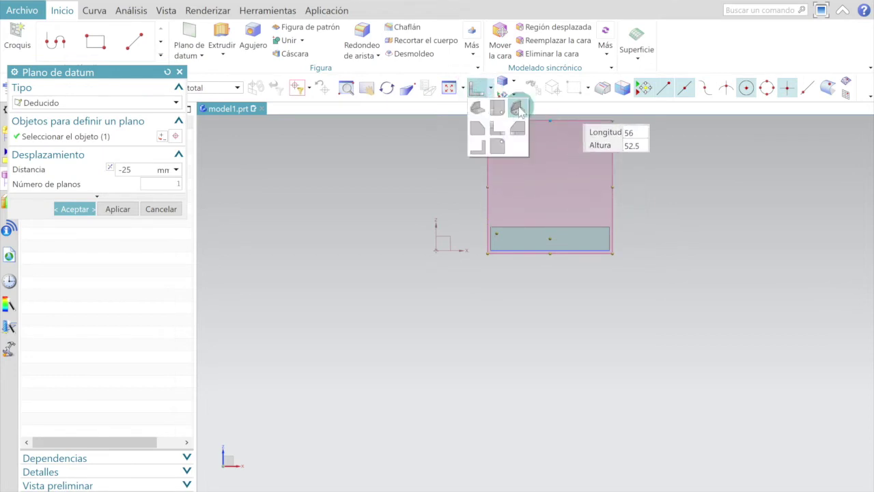
{"action": "left_click", "coordinate": [518, 108]}
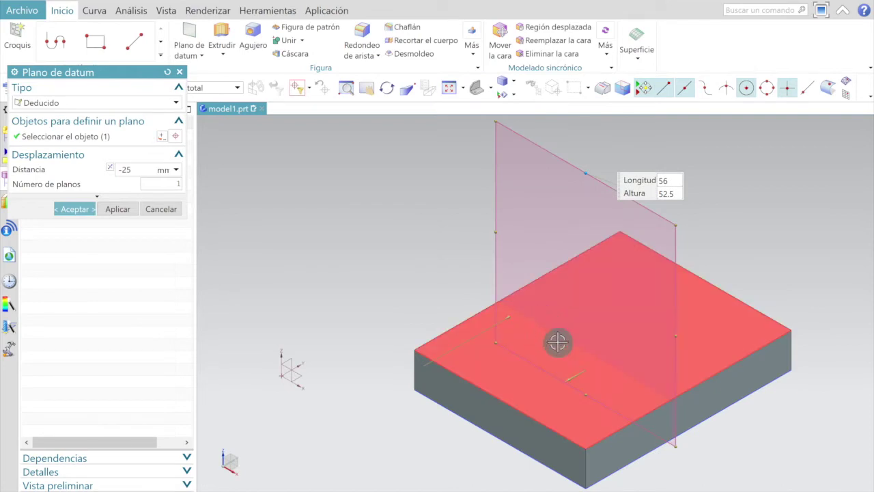
{"action": "scroll", "coordinate": [634, 390], "scroll_direction": "down", "scroll_amount": 3}
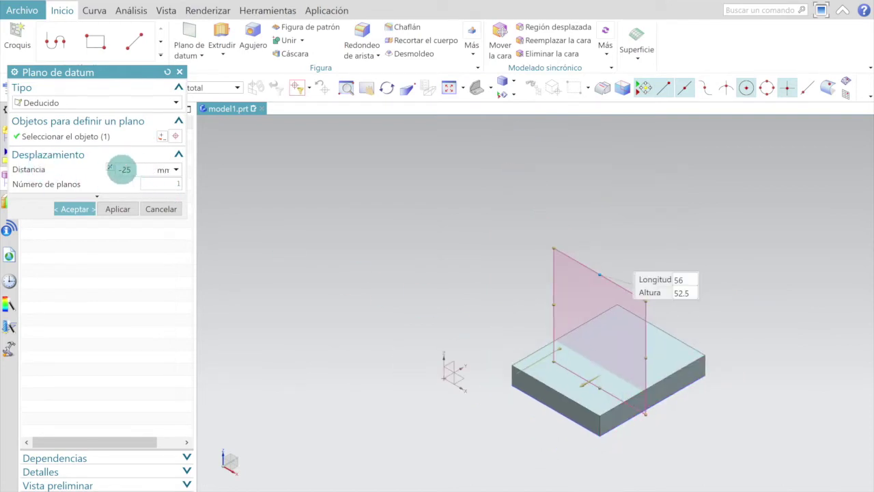
{"action": "scroll", "coordinate": [642, 382], "scroll_direction": "up", "scroll_amount": 2}
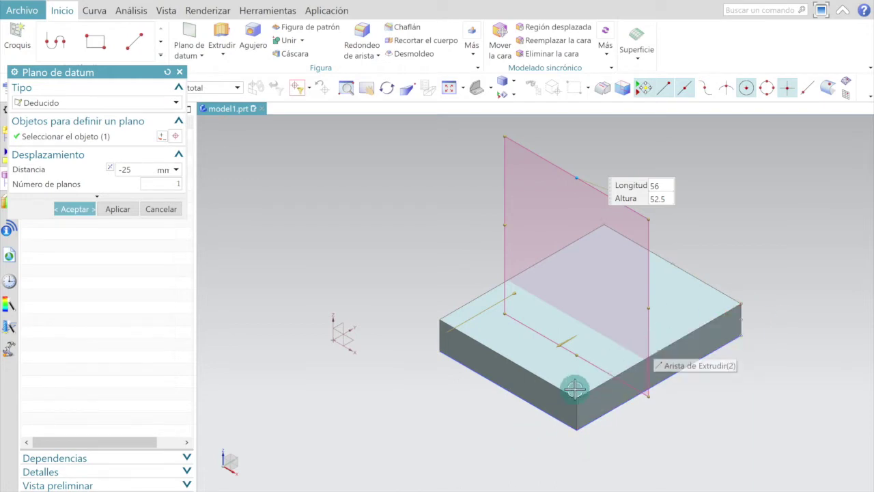
Set the datum plane offset to -30 mm, enlarge it above the plate, and create it.
{"action": "left_click", "coordinate": [107, 166]}
{"action": "type", "text": "-30"}
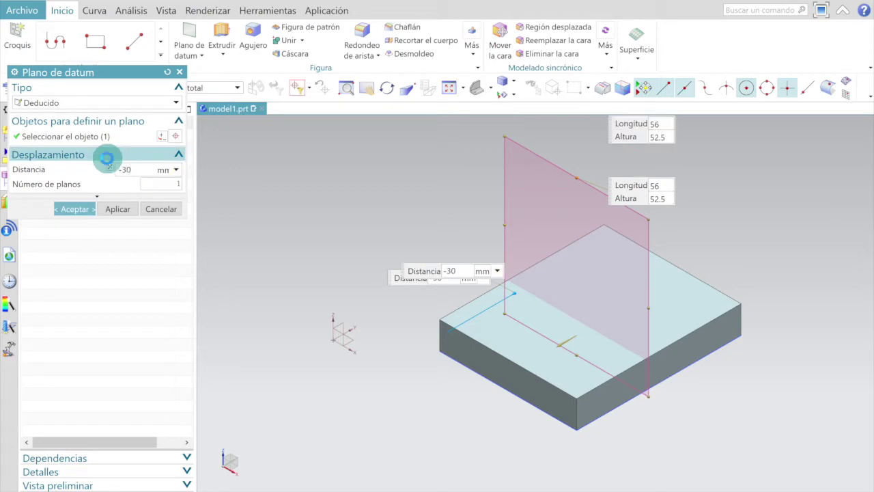
{"action": "key", "text": "Return"}
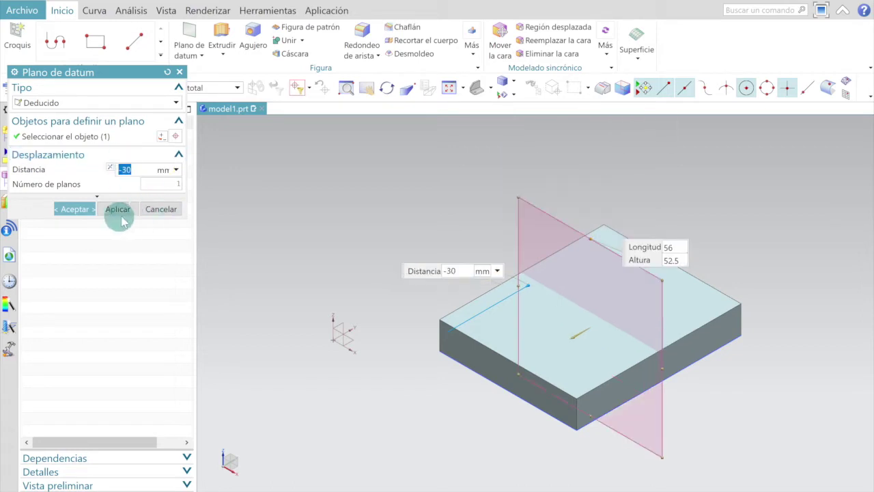
{"action": "mouse_move", "coordinate": [594, 239]}
{"action": "left_mouse_down"}
{"action": "mouse_move", "coordinate": [601, 151]}
{"action": "mouse_move", "coordinate": [647, 308]}
{"action": "mouse_move", "coordinate": [676, 325]}
{"action": "left_mouse_up"}
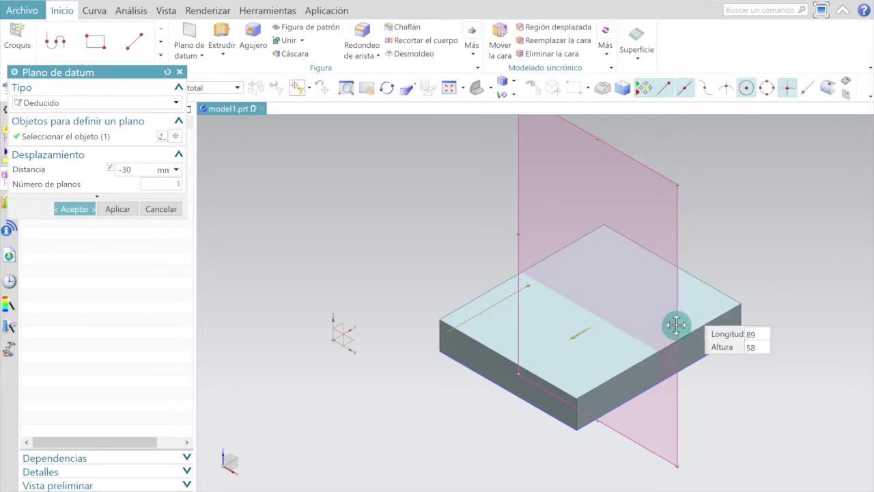
{"action": "left_click_drag", "start_coordinate": [518, 233], "coordinate": [482, 213]}
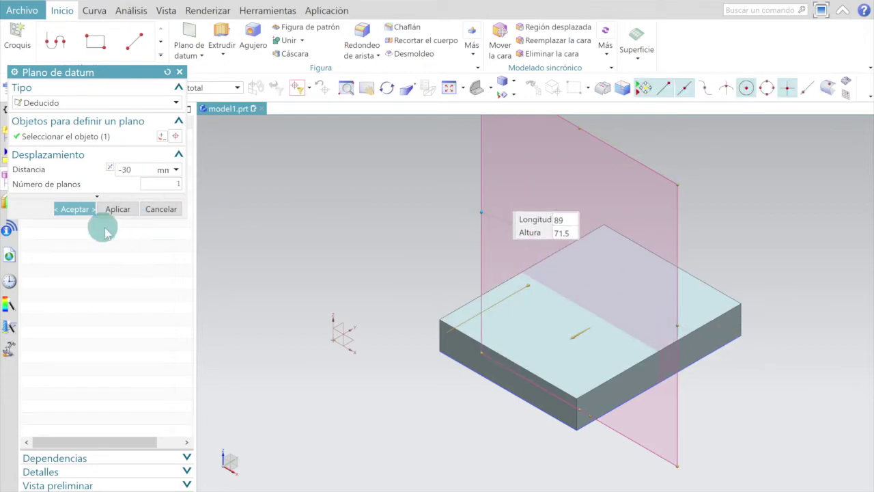
{"action": "left_click", "coordinate": [68, 209]}
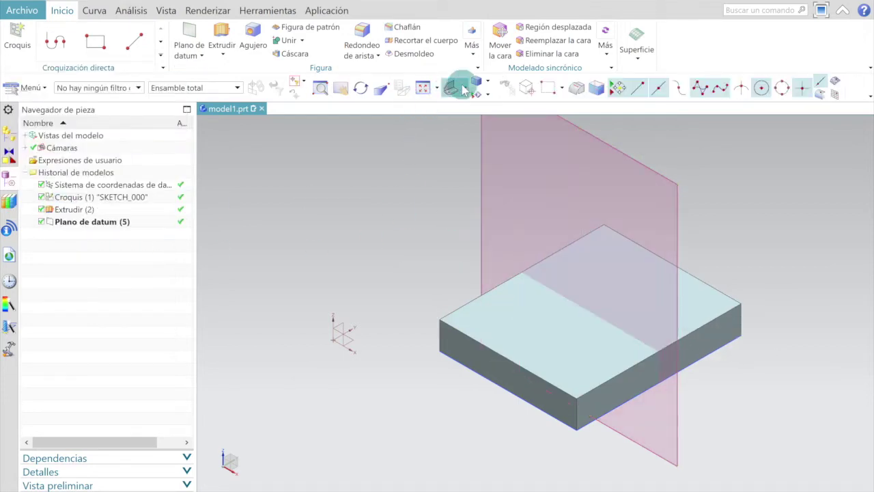
{"action": "left_click", "coordinate": [463, 90]}
Switch to the Front view to see the datum plane and plate head-on.
{"action": "left_click", "coordinate": [471, 133]}
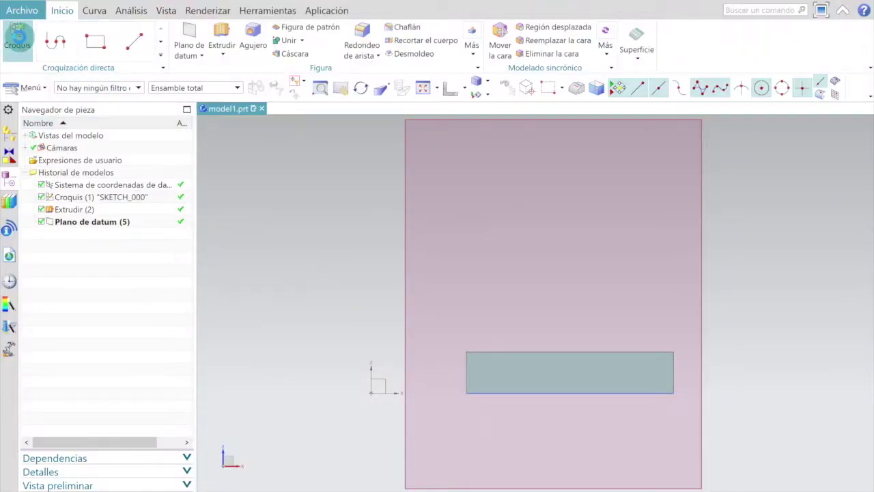
Sketch on the datum plane: a left vertical side and a 24.5 mm horizontal line.
{"action": "left_click", "coordinate": [17, 38]}
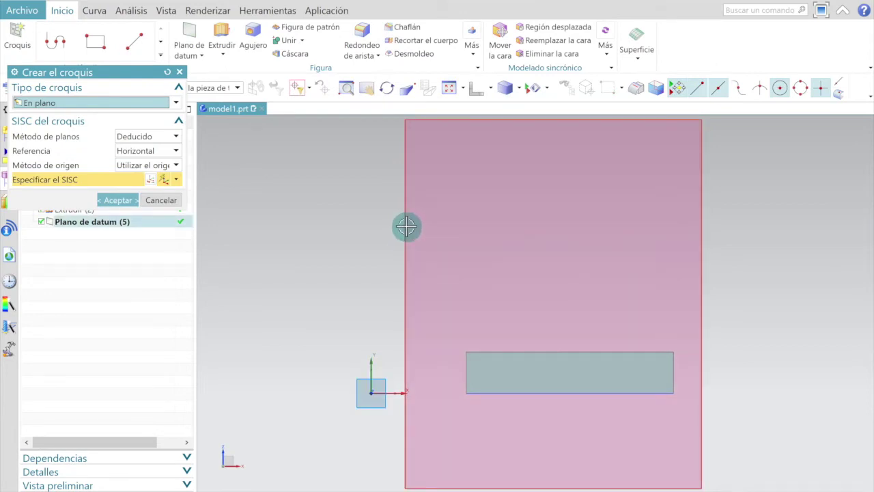
{"action": "left_click", "coordinate": [406, 226]}
{"action": "left_click", "coordinate": [118, 200]}
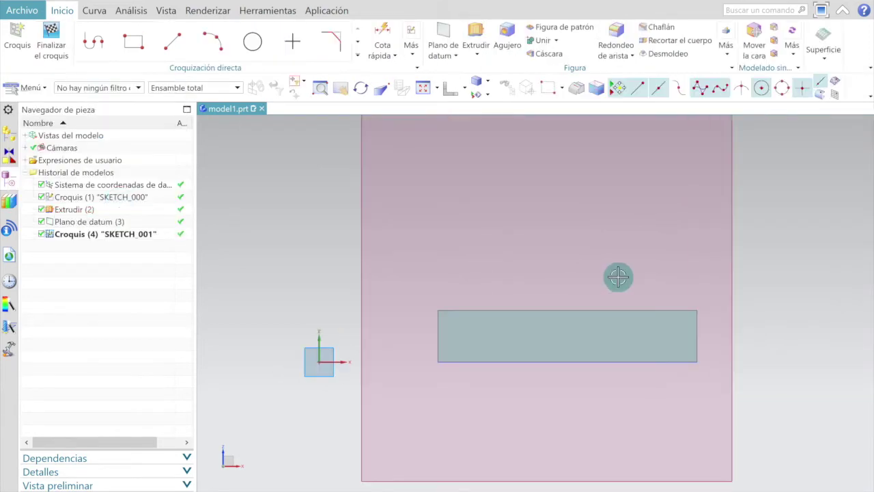
{"action": "left_click", "coordinate": [172, 42]}
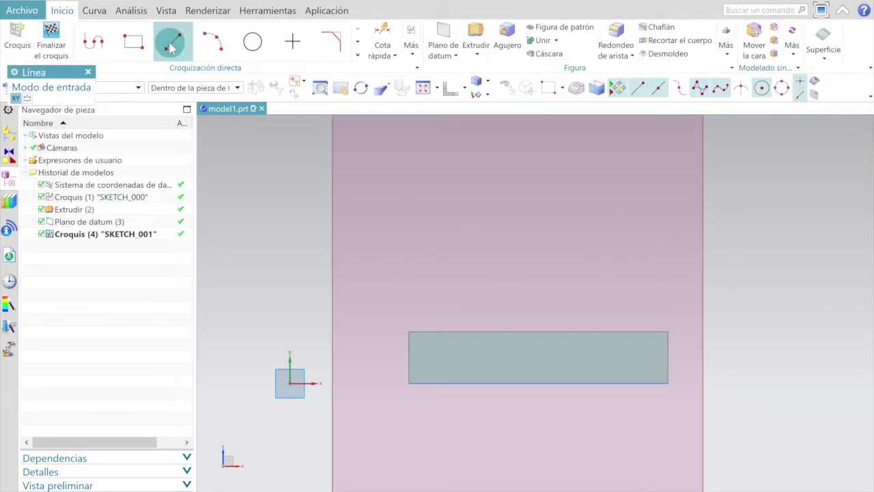
{"action": "left_click", "coordinate": [408, 331]}
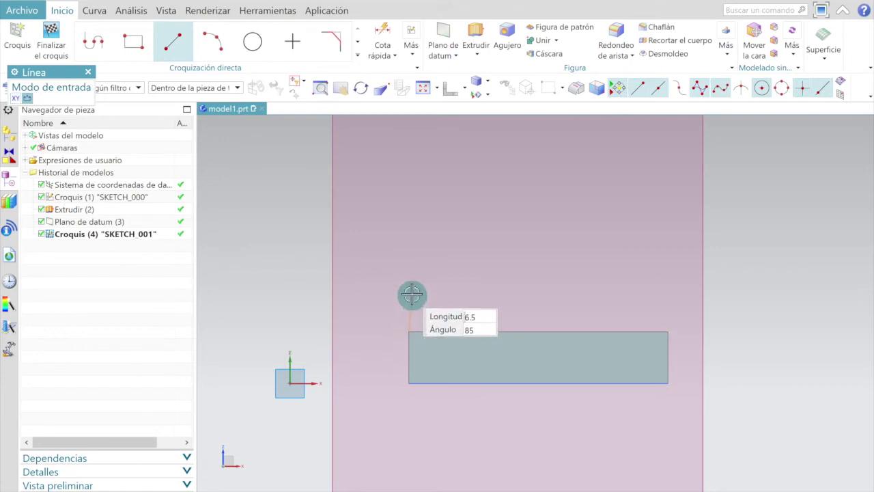
{"action": "left_click", "coordinate": [407, 202]}
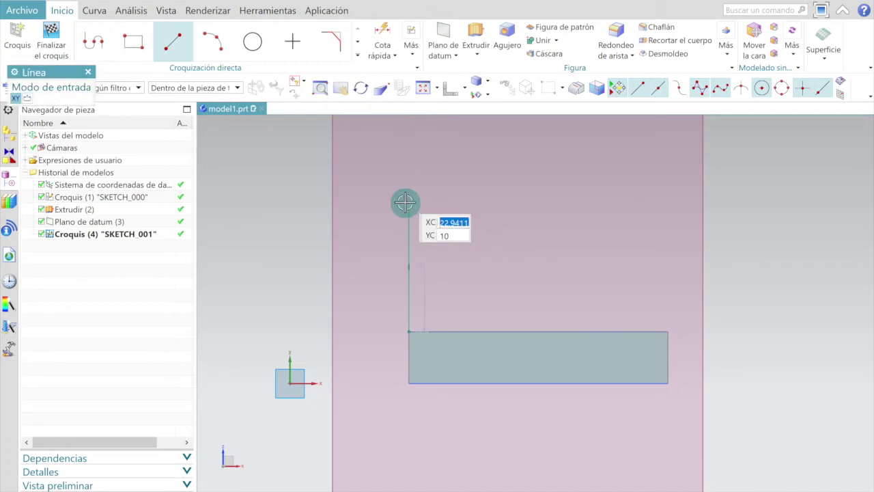
{"action": "left_click", "coordinate": [392, 207]}
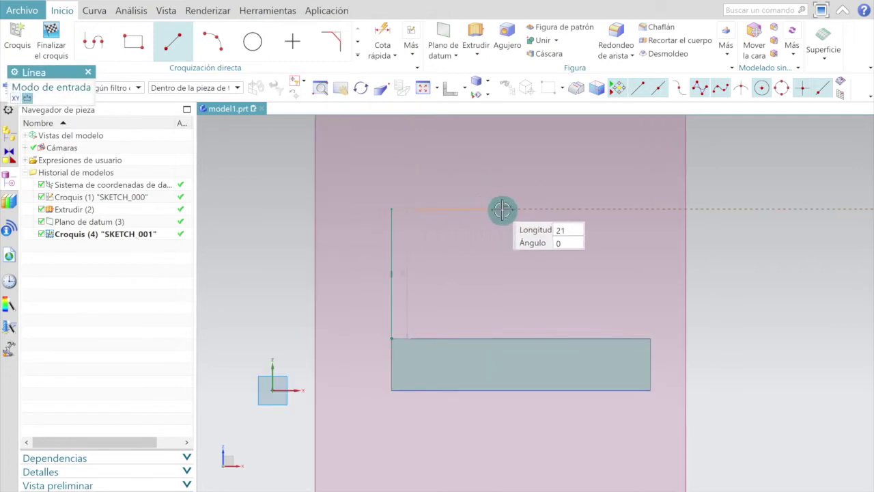
{"action": "type", "text": "24.5"}
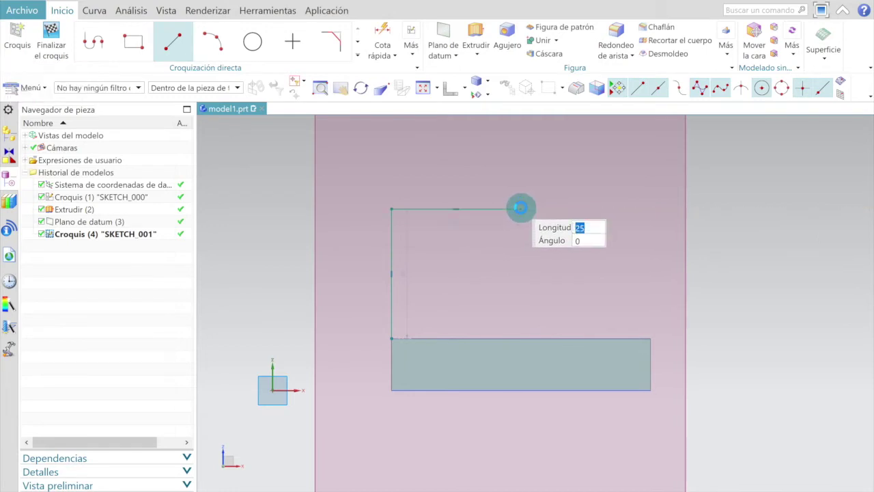
{"action": "key", "text": "Return"}
{"action": "scroll", "coordinate": [520, 207], "scroll_direction": "down", "scroll_amount": 3}
{"action": "scroll", "coordinate": [562, 189], "scroll_direction": "up", "scroll_amount": 2}
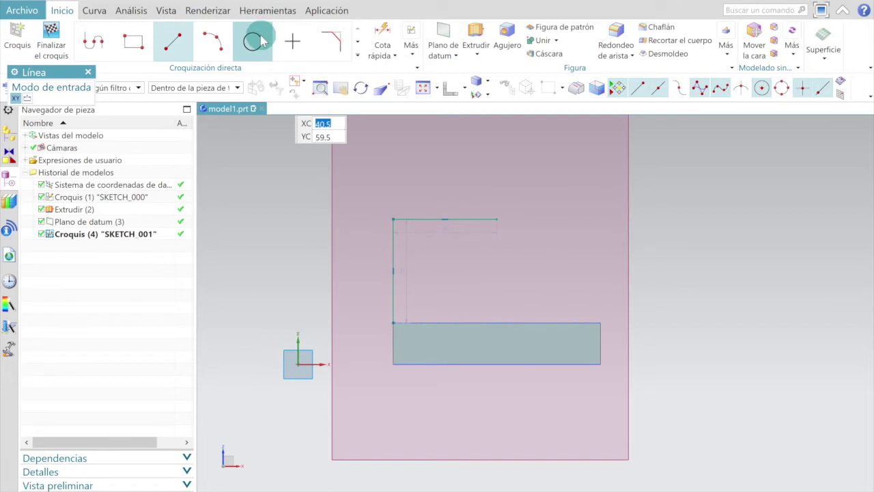
Draw a Ø50 mm circle centred at the horizontal line's end.
{"action": "left_click", "coordinate": [252, 40]}
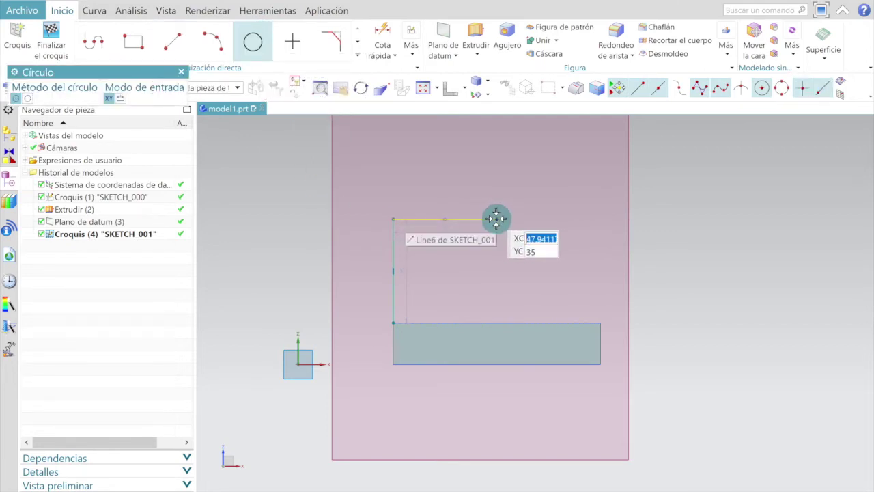
{"action": "left_click", "coordinate": [497, 218]}
{"action": "type", "text": "50"}
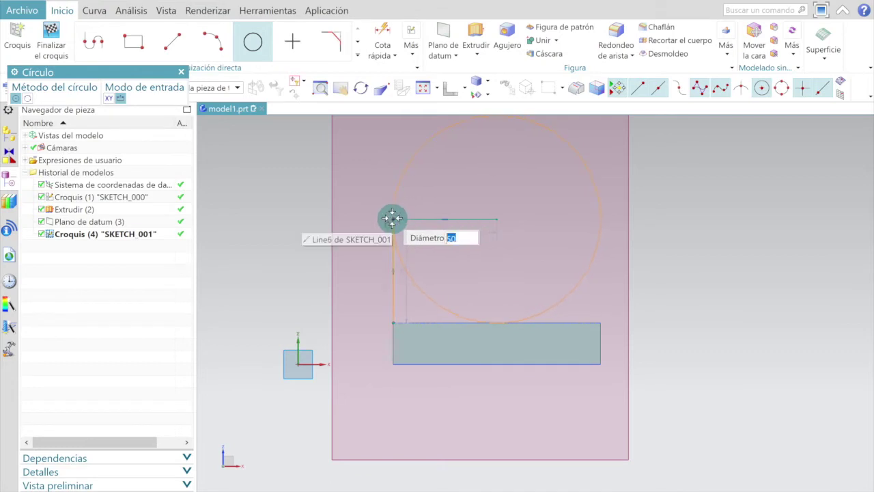
{"action": "key", "text": "Return"}
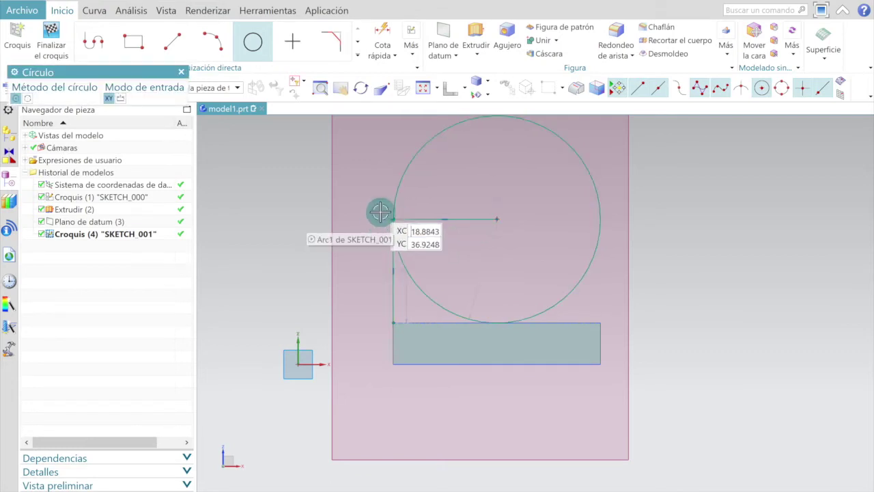
Draw the right side from the circle down to the plate and close along the plate's top edge.
{"action": "left_click", "coordinate": [171, 46]}
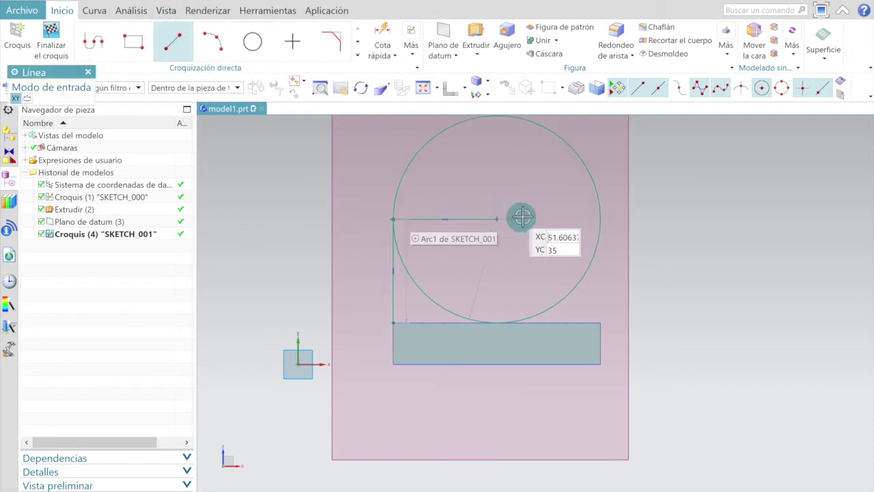
{"action": "left_click", "coordinate": [600, 218]}
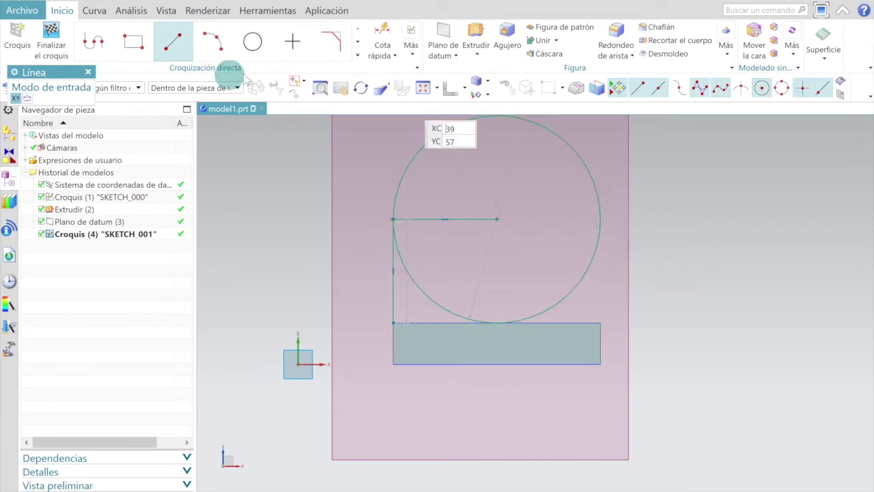
{"action": "left_click", "coordinate": [171, 43]}
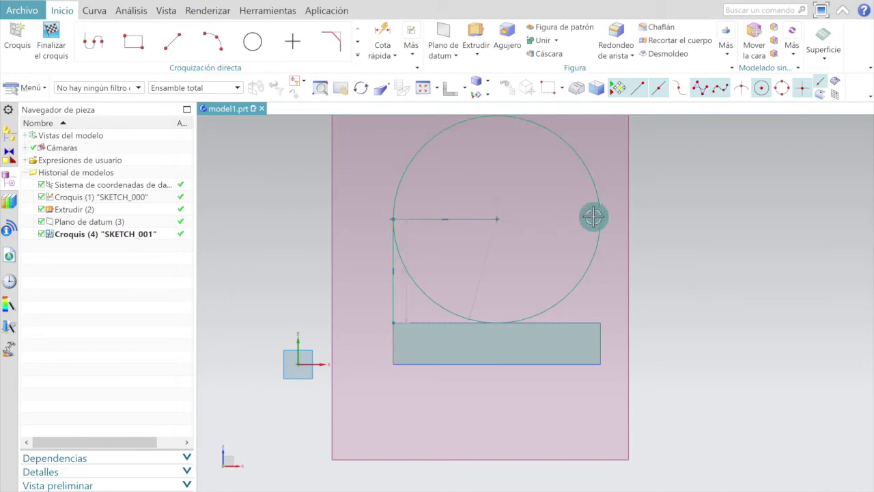
{"action": "left_click", "coordinate": [600, 217]}
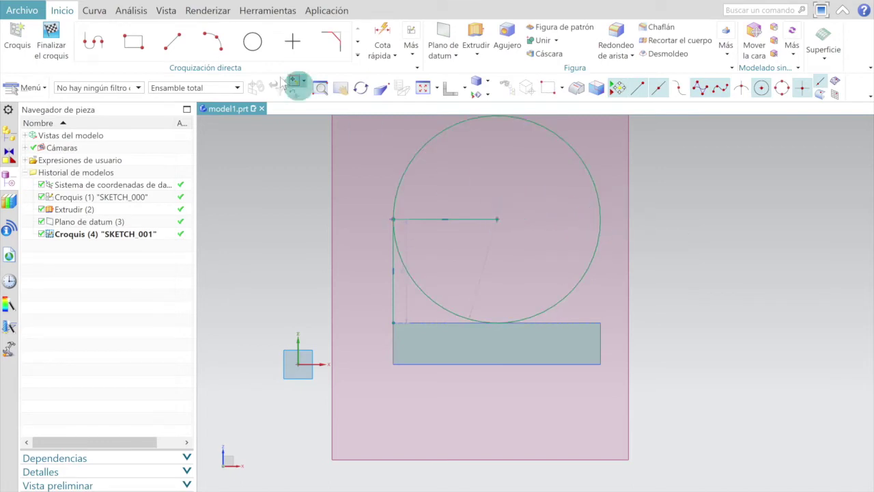
{"action": "left_click", "coordinate": [172, 42]}
{"action": "left_click", "coordinate": [503, 222]}
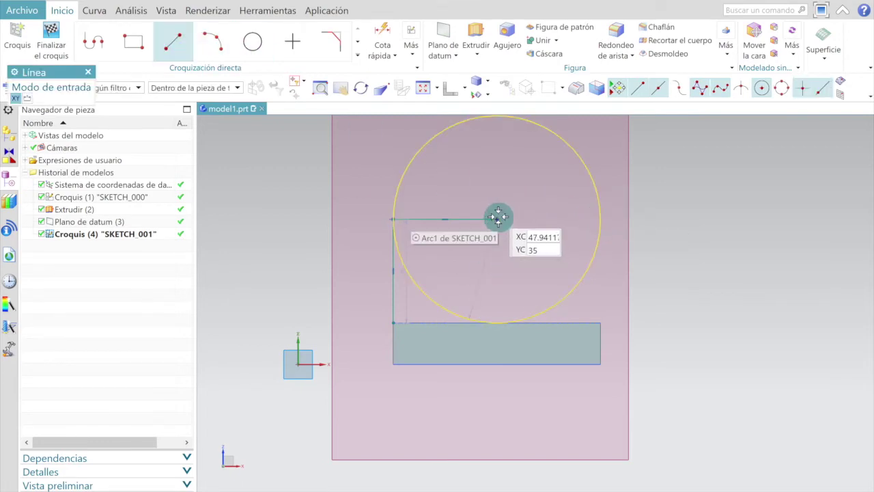
{"action": "left_click", "coordinate": [601, 217]}
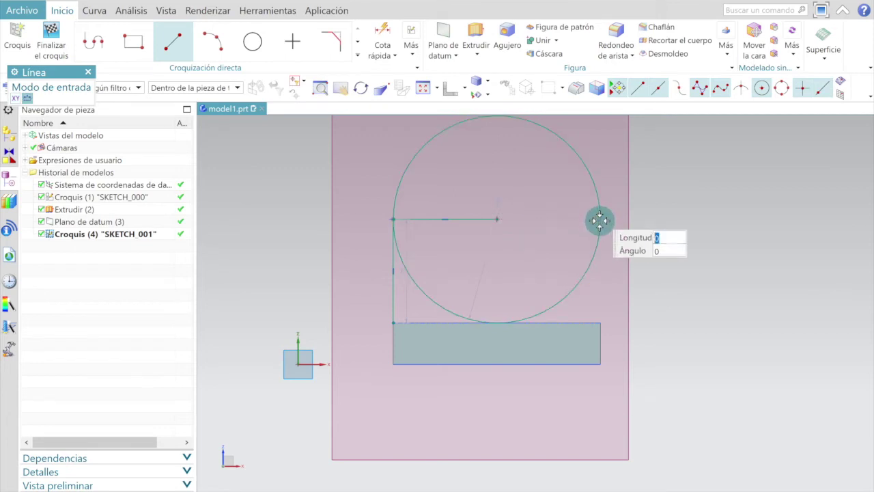
{"action": "left_click", "coordinate": [598, 320]}
{"action": "left_click", "coordinate": [593, 319]}
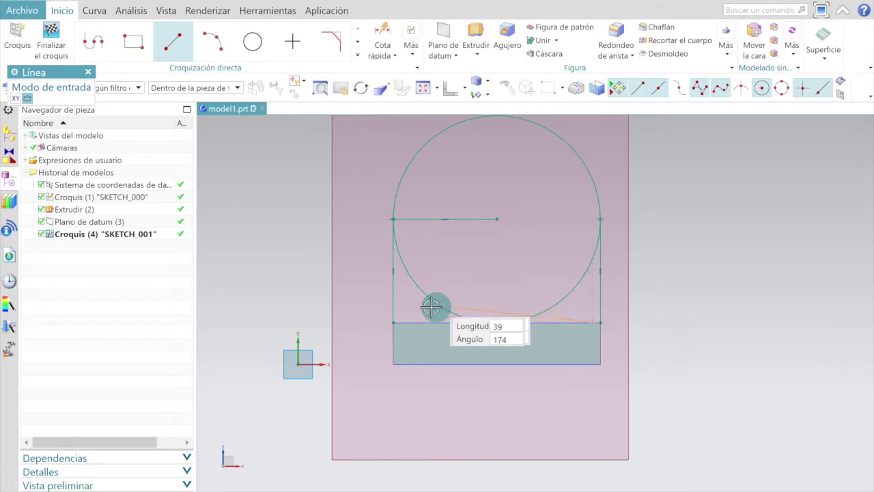
{"action": "left_click", "coordinate": [394, 322]}
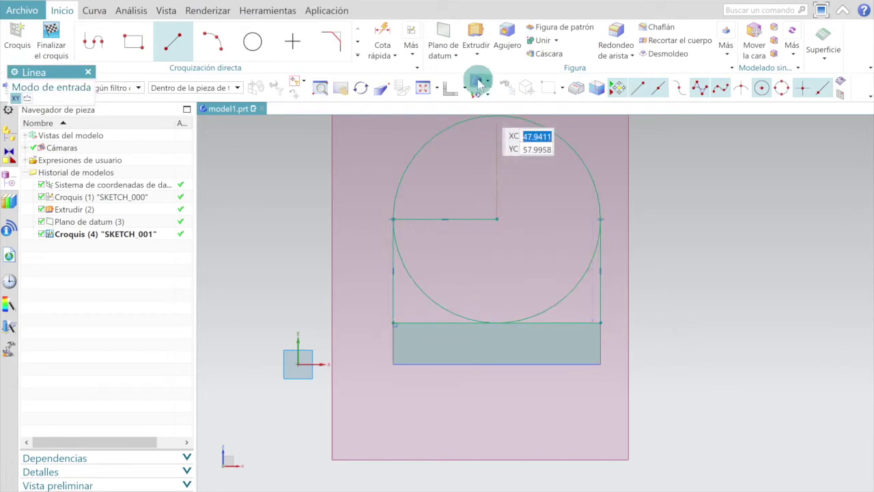
{"action": "left_click", "coordinate": [491, 117]}
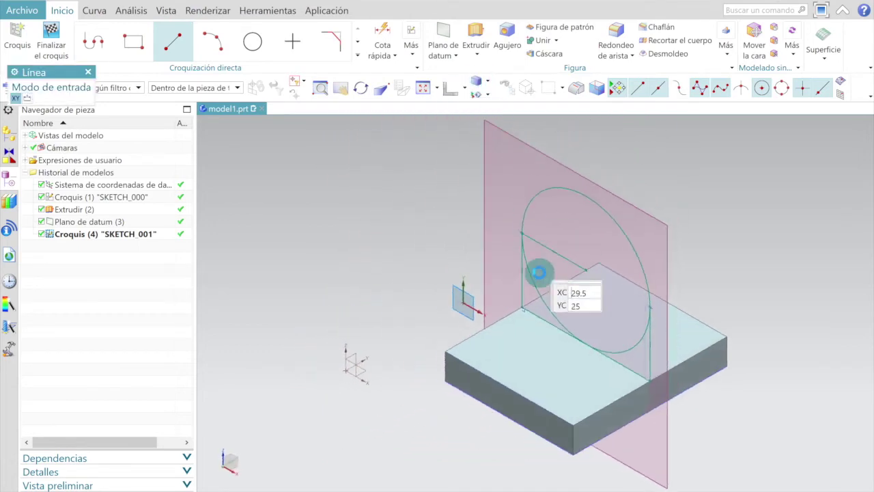
Quick-trim the circle's lower-left and lower-right portions into an arch, then finish the sketch.
{"action": "left_click", "coordinate": [357, 41]}
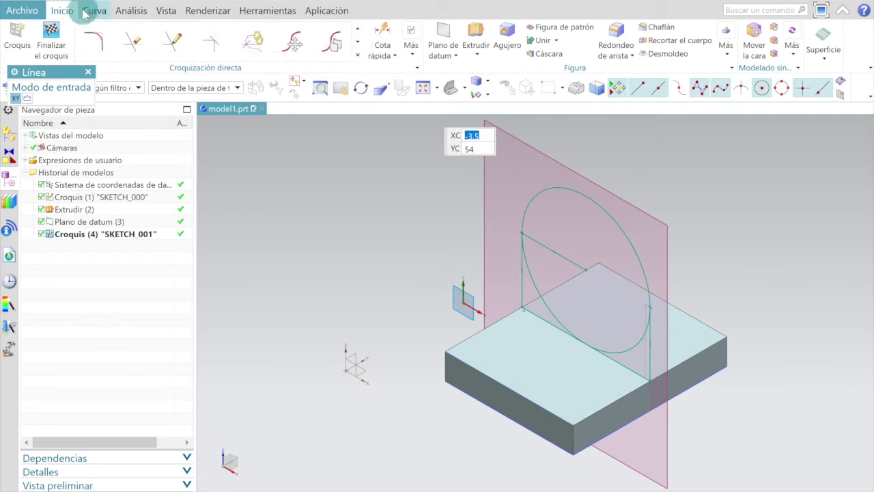
{"action": "left_click", "coordinate": [130, 40]}
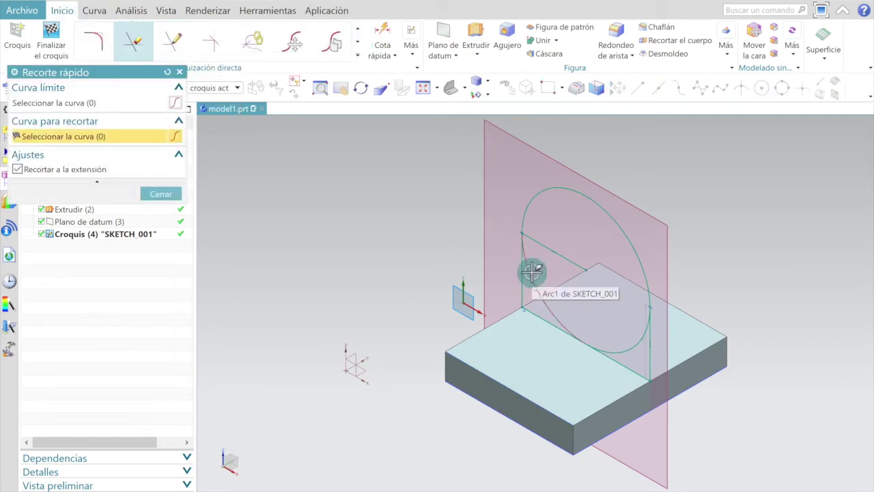
{"action": "left_click", "coordinate": [532, 272]}
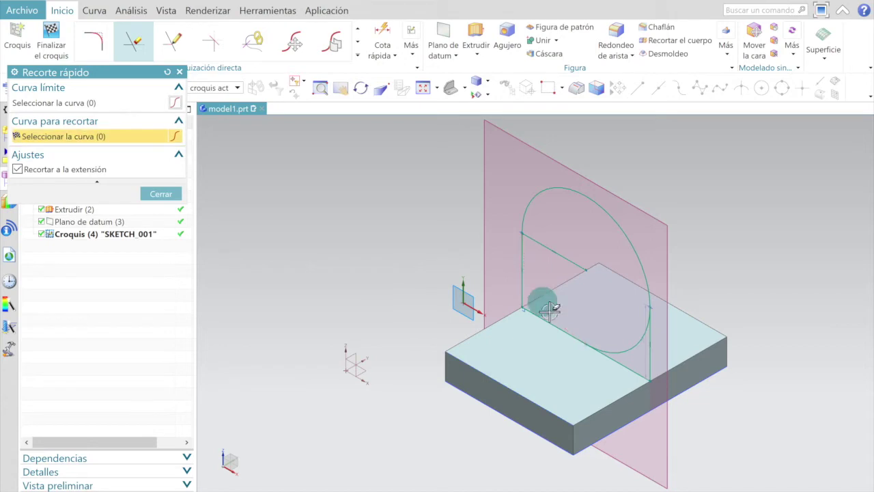
{"action": "left_click", "coordinate": [630, 348]}
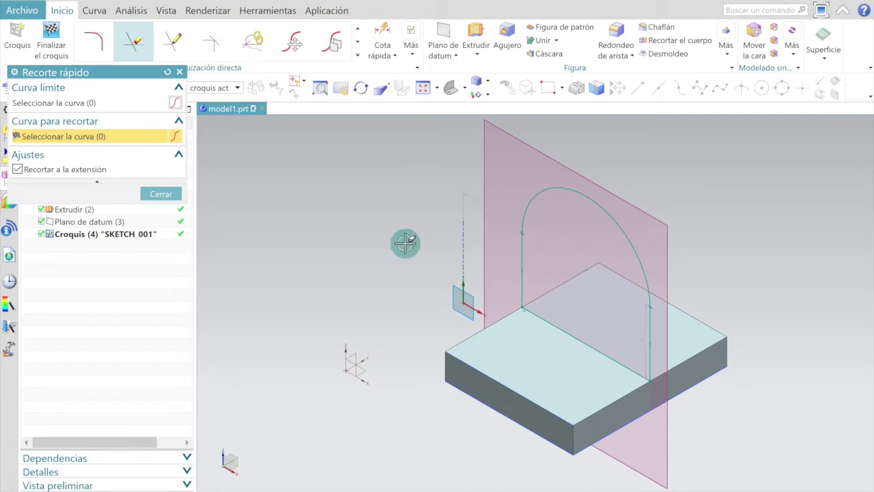
{"action": "key", "text": "Escape"}
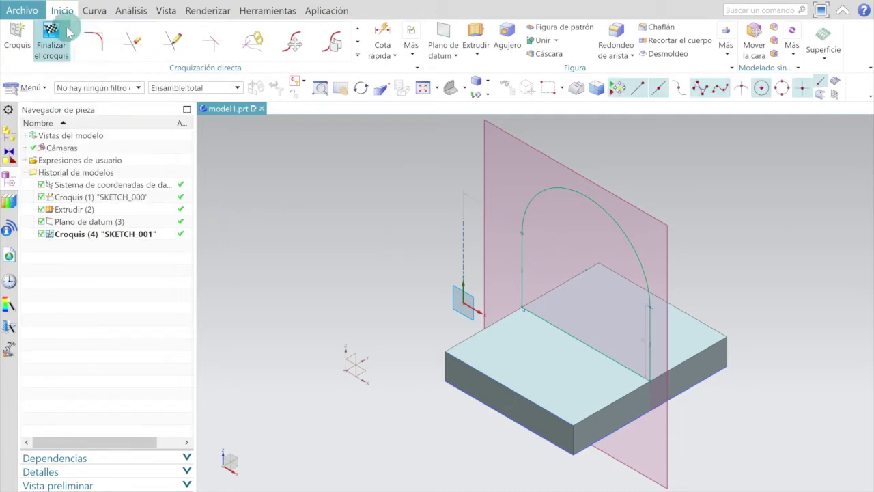
{"action": "left_click", "coordinate": [51, 30]}
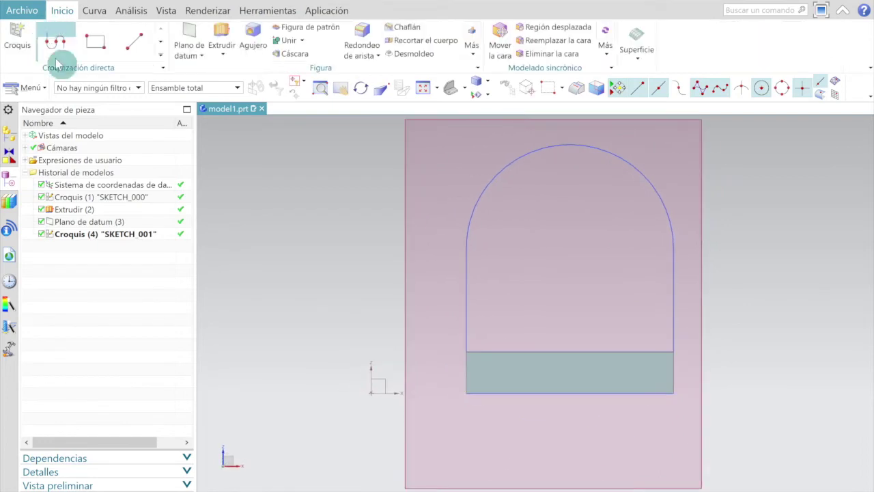
Extrude the arch sketch with Valor simétrico, Distancia 5 mm, and Booleano Unir.
{"action": "left_click", "coordinate": [468, 91]}
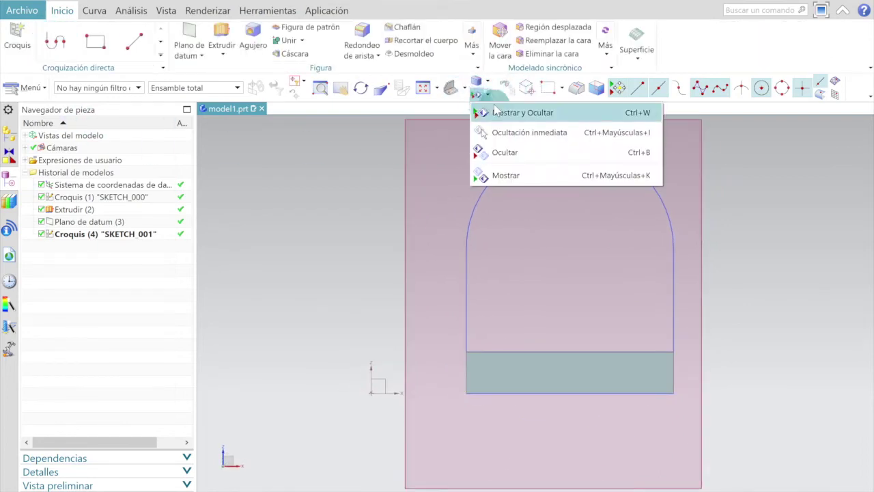
{"action": "left_click", "coordinate": [492, 109]}
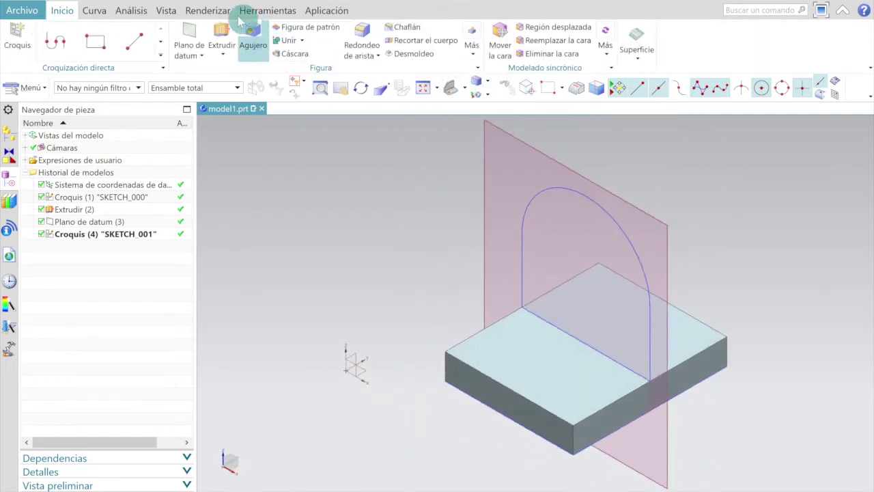
{"action": "left_click", "coordinate": [222, 30]}
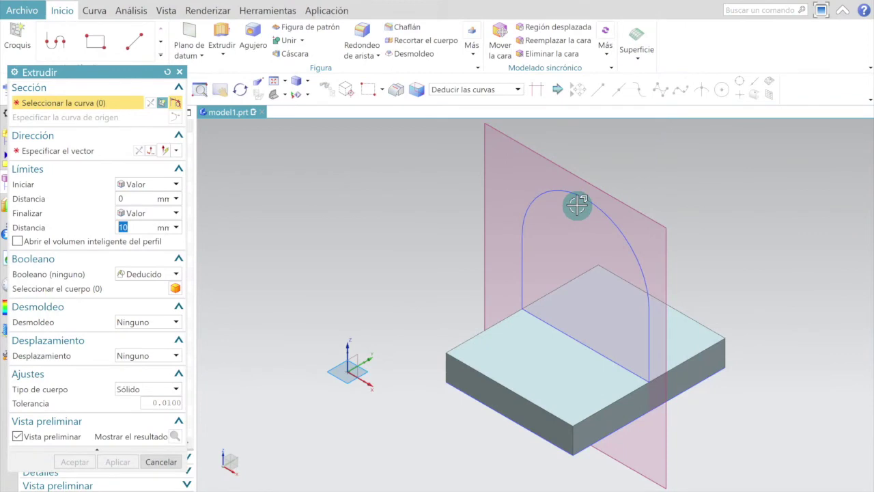
{"action": "left_click", "coordinate": [574, 193]}
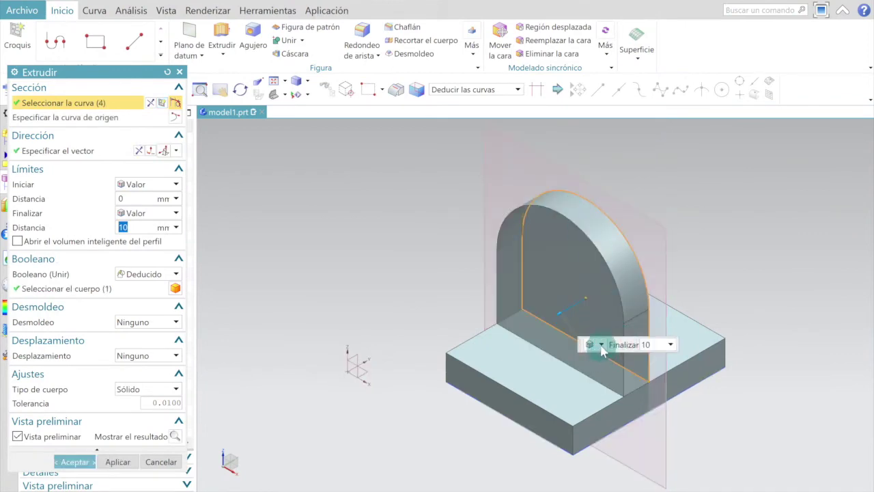
{"action": "left_click", "coordinate": [601, 346]}
{"action": "left_click", "coordinate": [611, 369]}
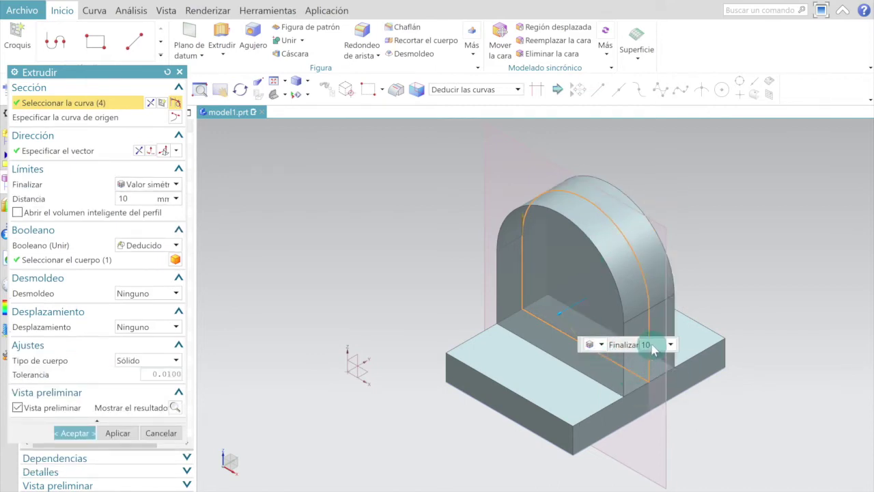
{"action": "left_click_drag", "start_coordinate": [140, 198], "coordinate": [87, 198]}
{"action": "type", "text": "5"}
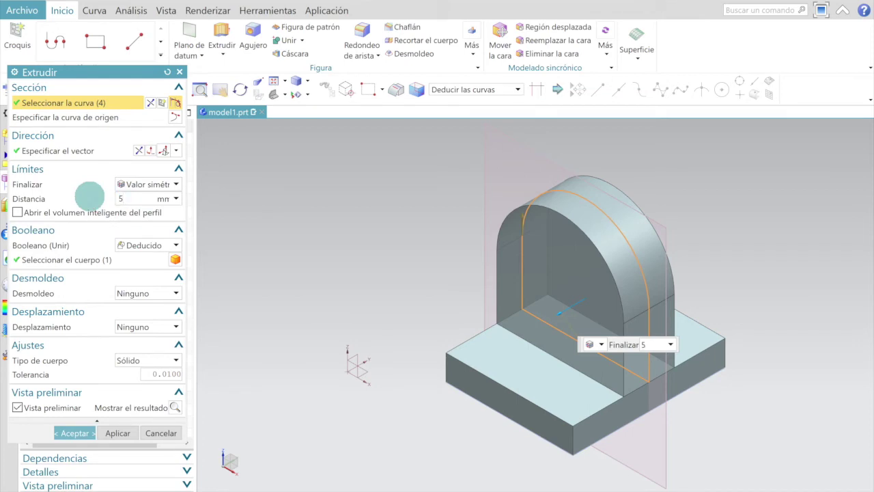
{"action": "key", "text": "Return"}
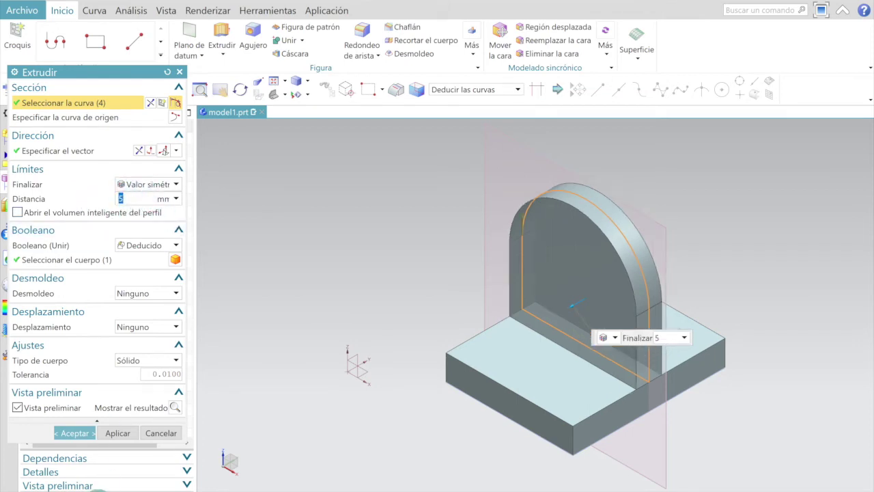
{"action": "left_click", "coordinate": [78, 433]}
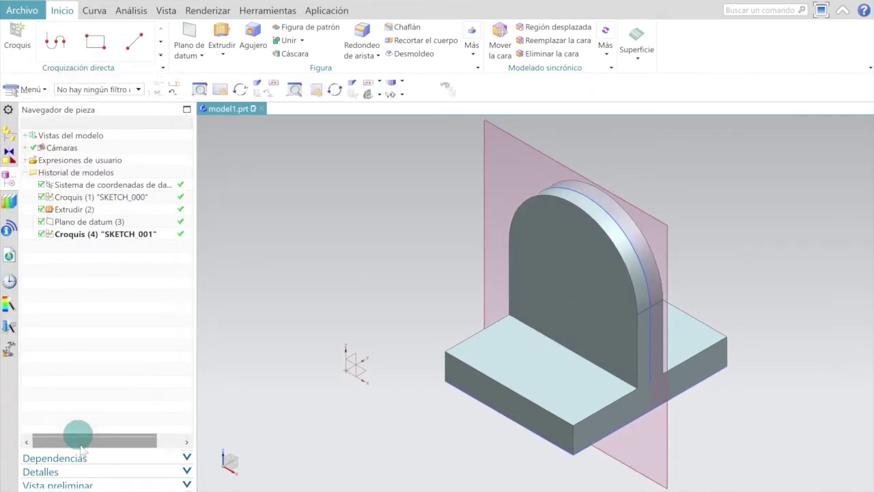
Hide the first sketch, Croquis (1), in the part navigator.
{"action": "scroll", "coordinate": [374, 408], "scroll_direction": "down", "scroll_amount": 1}
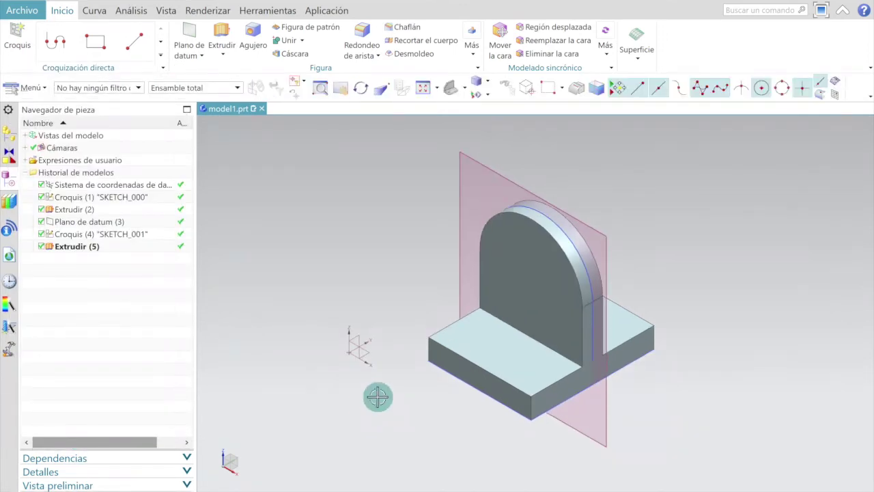
{"action": "mouse_move", "coordinate": [378, 396]}
{"action": "middle_mouse_down"}
{"action": "mouse_move", "coordinate": [389, 332]}
{"action": "mouse_move", "coordinate": [384, 400]}
{"action": "mouse_move", "coordinate": [400, 393]}
{"action": "mouse_move", "coordinate": [382, 386]}
{"action": "middle_mouse_up"}
{"action": "scroll", "coordinate": [380, 375], "scroll_direction": "up", "scroll_amount": 1}
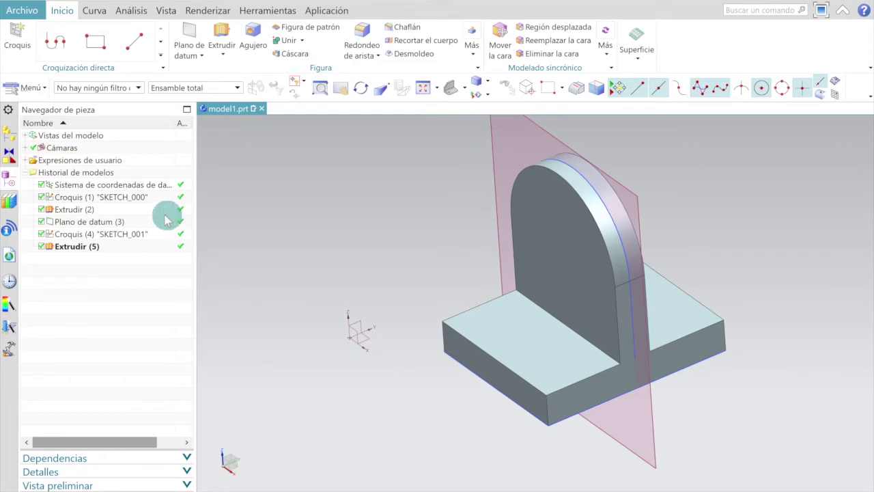
{"action": "mouse_move", "coordinate": [319, 219]}
{"action": "middle_mouse_down"}
{"action": "mouse_move", "coordinate": [344, 232]}
{"action": "mouse_move", "coordinate": [472, 127]}
{"action": "middle_mouse_up"}
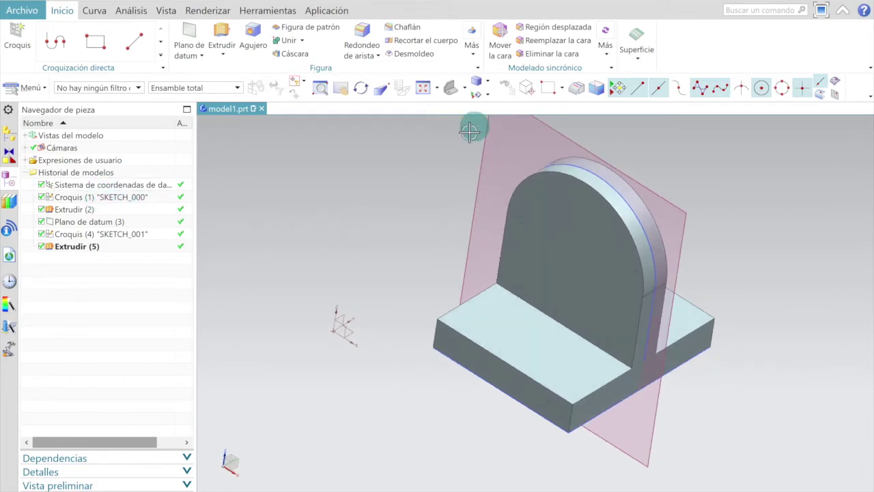
{"action": "left_click", "coordinate": [477, 93]}
{"action": "left_click", "coordinate": [464, 88]}
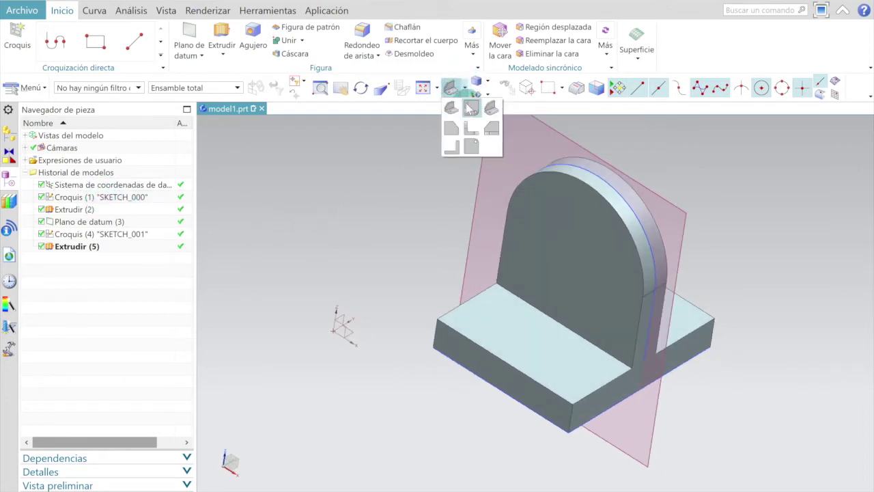
{"action": "left_click", "coordinate": [490, 109]}
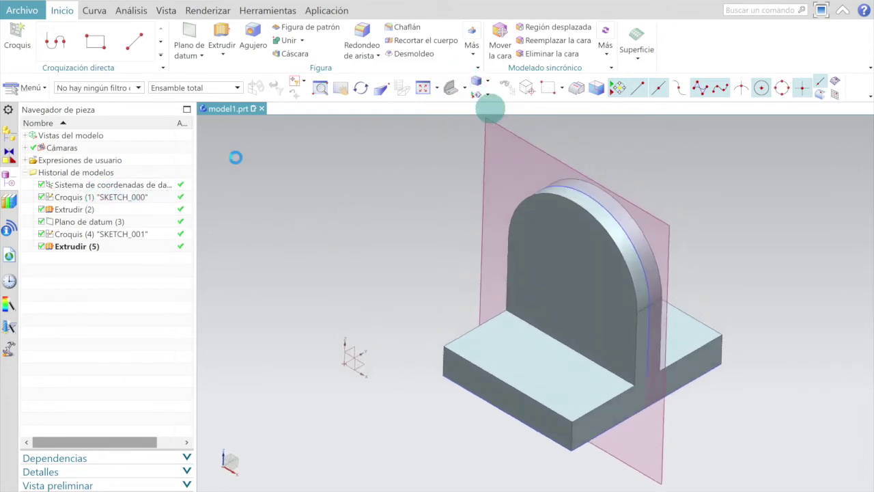
{"action": "left_click", "coordinate": [108, 198]}
{"action": "right_click", "coordinate": [106, 202]}
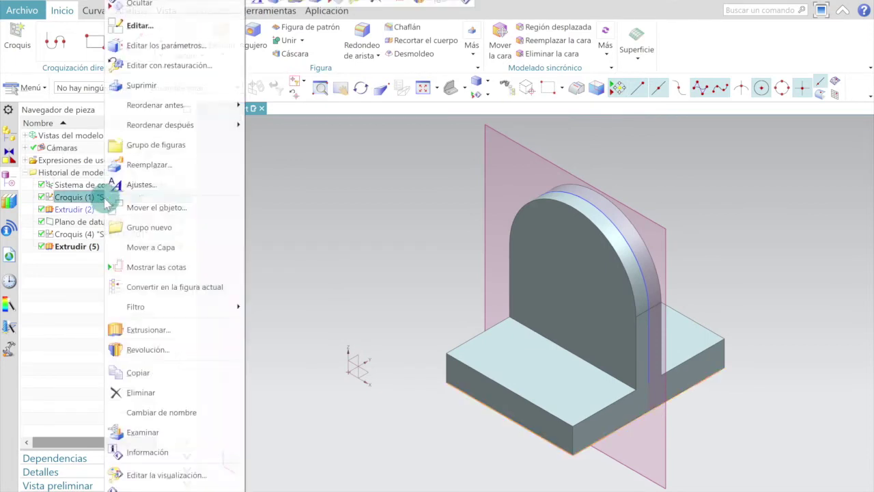
{"action": "left_click", "coordinate": [170, 5]}
Hide the datum plane and the arched rib sketch.
{"action": "right_click", "coordinate": [88, 214]}
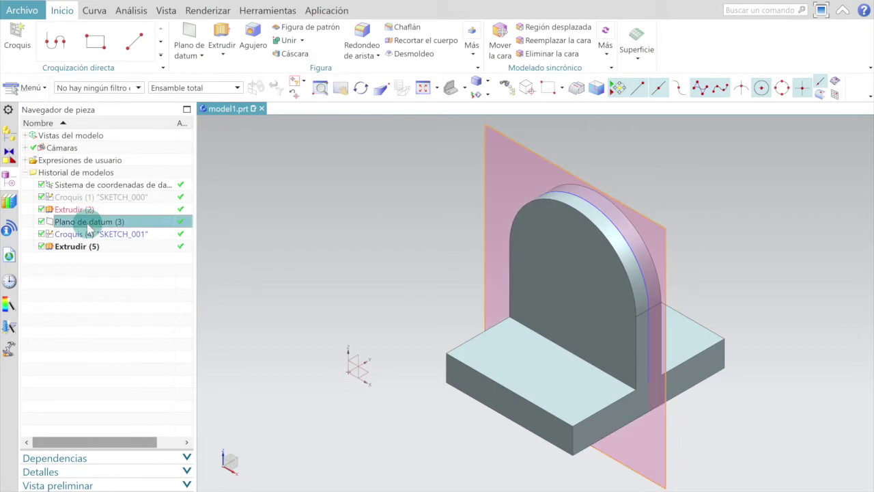
{"action": "right_click", "coordinate": [88, 227]}
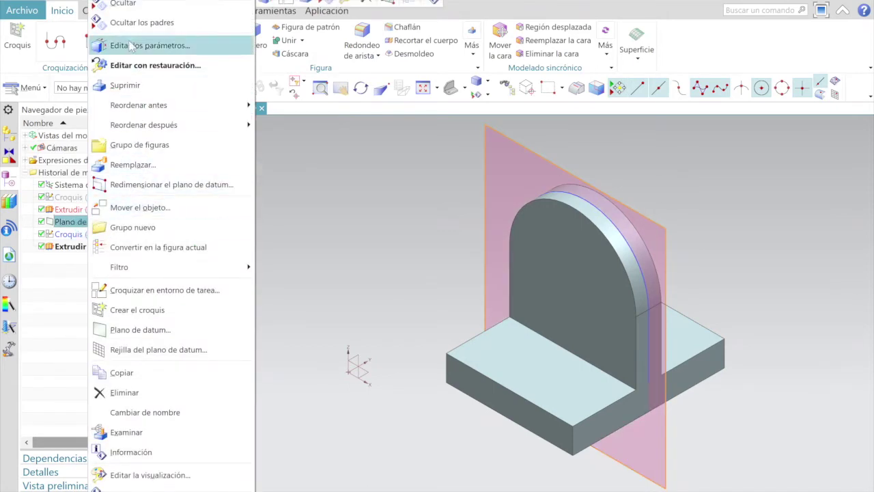
{"action": "left_click", "coordinate": [123, 4]}
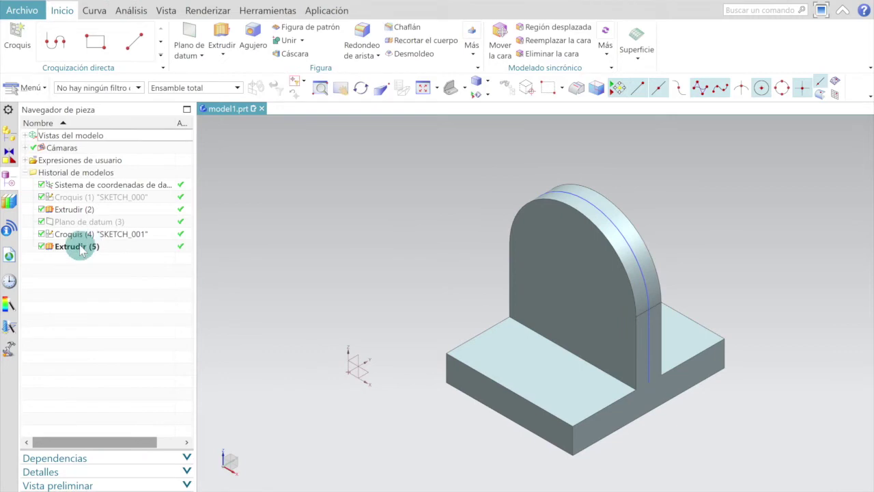
{"action": "left_click", "coordinate": [87, 235]}
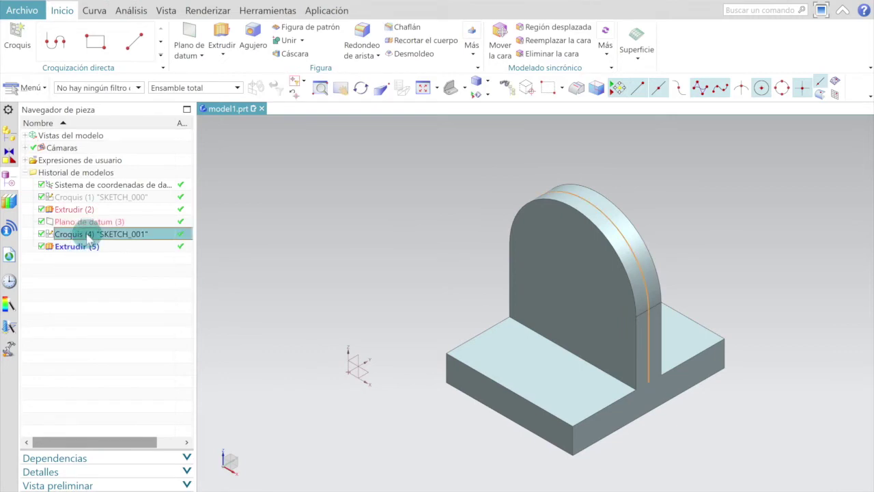
{"action": "right_click", "coordinate": [90, 235]}
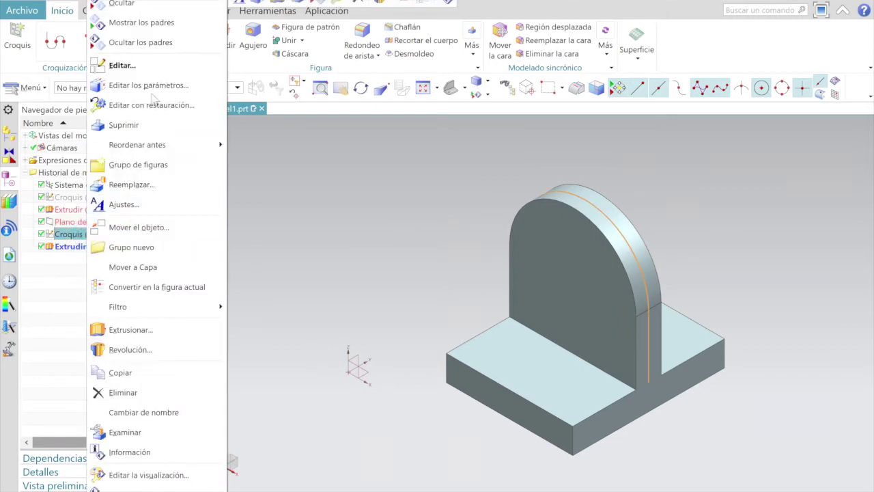
{"action": "left_click", "coordinate": [131, 7]}
{"action": "mouse_move", "coordinate": [482, 292]}
{"action": "middle_mouse_down"}
{"action": "mouse_move", "coordinate": [481, 228]}
{"action": "mouse_move", "coordinate": [474, 293]}
{"action": "middle_mouse_up"}
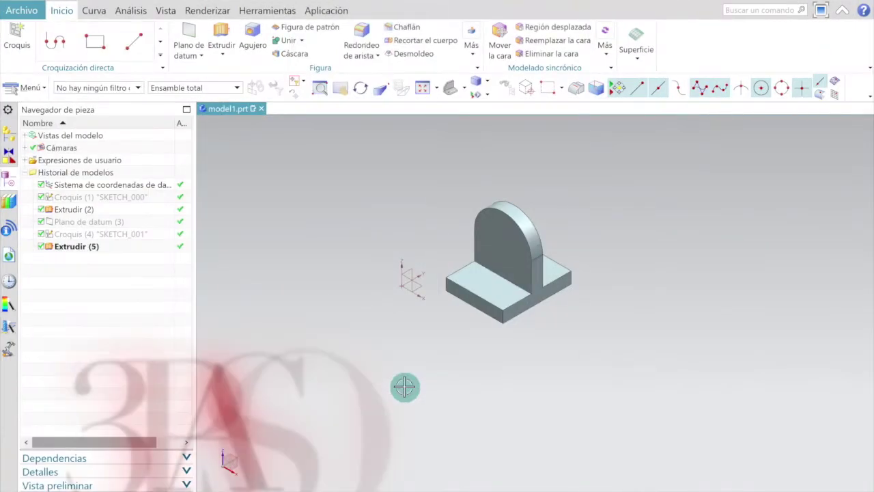
{"action": "mouse_move", "coordinate": [417, 351]}
{"action": "middle_mouse_down"}
{"action": "mouse_move", "coordinate": [416, 296]}
{"action": "mouse_move", "coordinate": [454, 275]}
{"action": "middle_mouse_up"}
{"action": "left_click", "coordinate": [485, 260]}
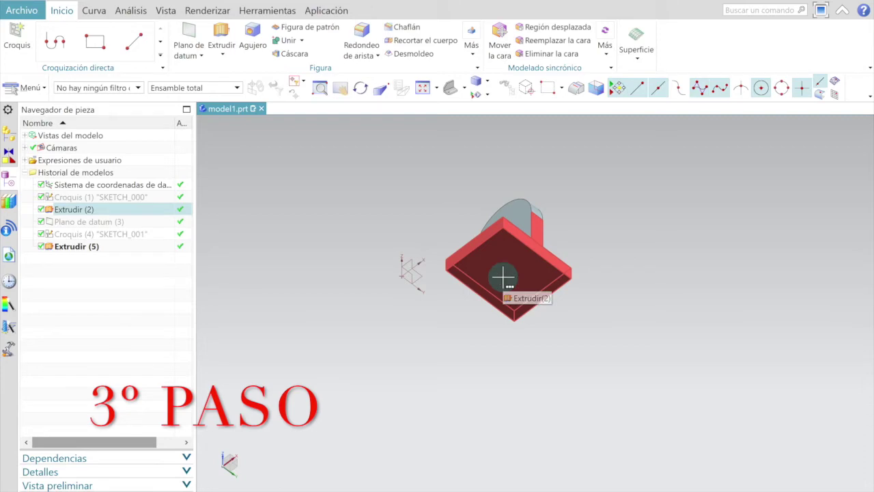
{"action": "left_click", "coordinate": [584, 442]}
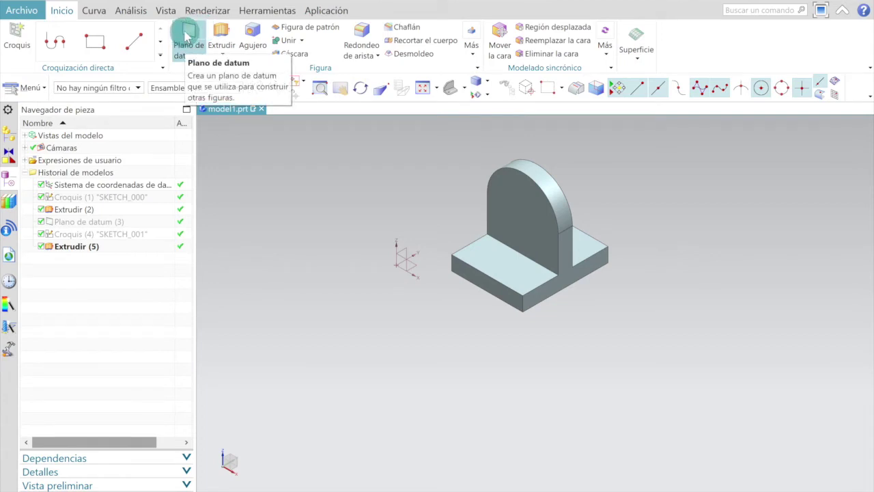
{"action": "left_click", "coordinate": [186, 35]}
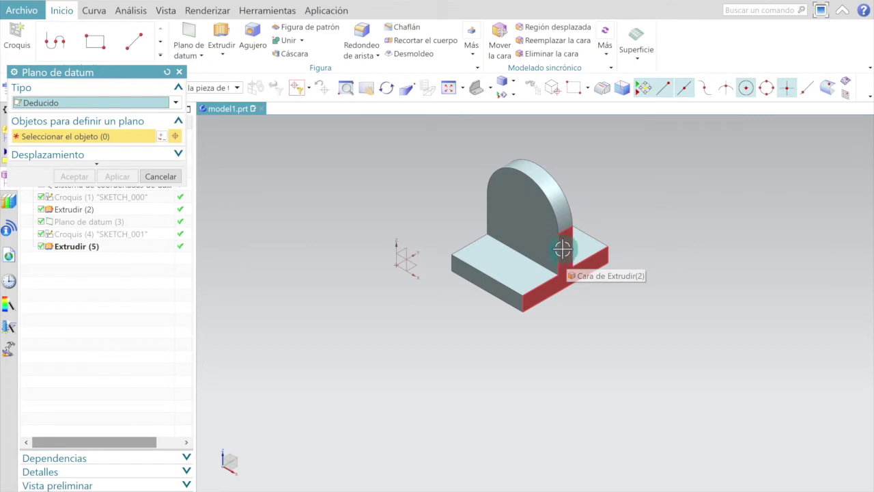
Start a datum plane on the base plate's end face and stretch its preview.
{"action": "left_click", "coordinate": [564, 254]}
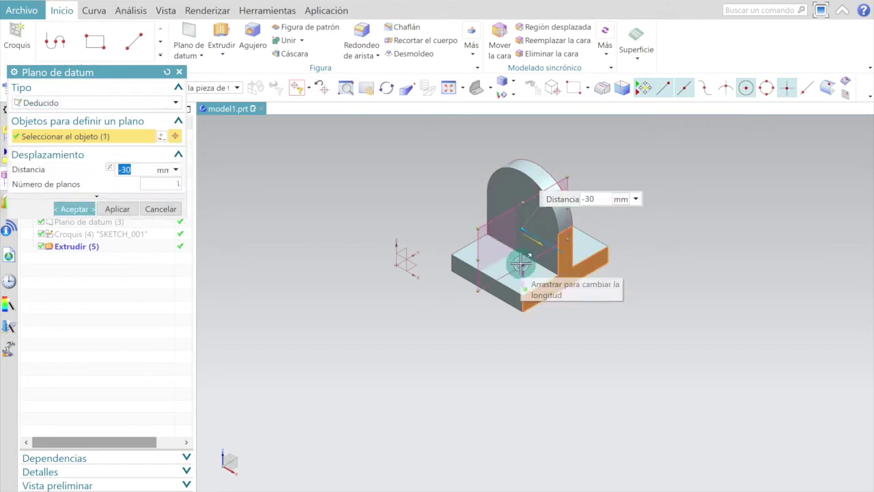
{"action": "mouse_move", "coordinate": [521, 265]}
{"action": "left_mouse_down"}
{"action": "mouse_move", "coordinate": [483, 331]}
{"action": "mouse_move", "coordinate": [422, 354]}
{"action": "left_mouse_up"}
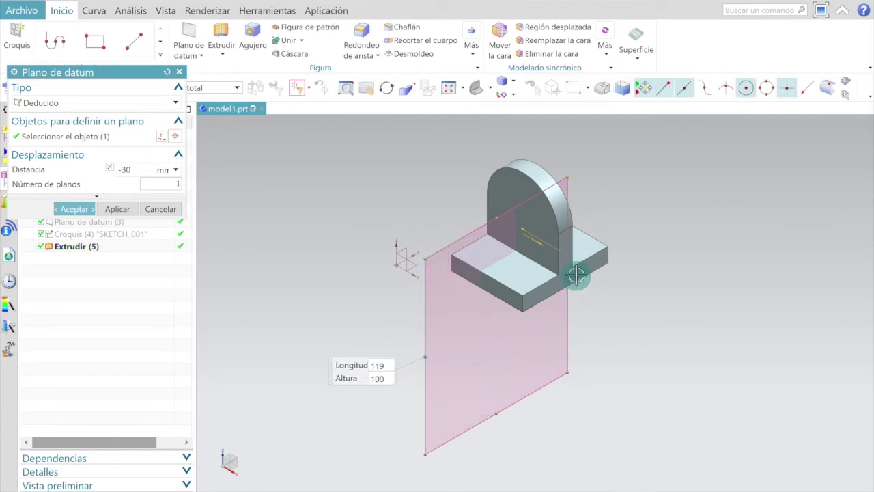
{"action": "left_click_drag", "start_coordinate": [570, 274], "coordinate": [648, 227]}
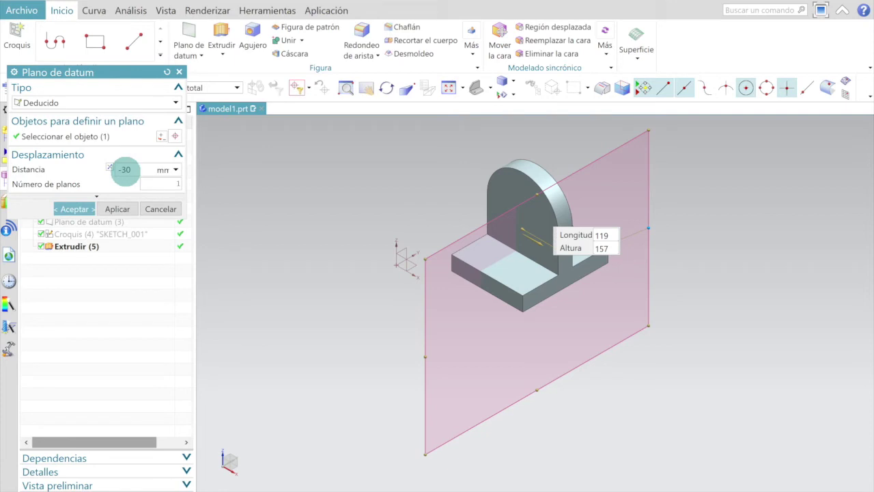
{"action": "mouse_move", "coordinate": [423, 266]}
{"action": "middle_mouse_down"}
{"action": "mouse_move", "coordinate": [452, 273]}
{"action": "mouse_move", "coordinate": [476, 261]}
{"action": "mouse_move", "coordinate": [431, 252]}
{"action": "mouse_move", "coordinate": [441, 264]}
{"action": "middle_mouse_up"}
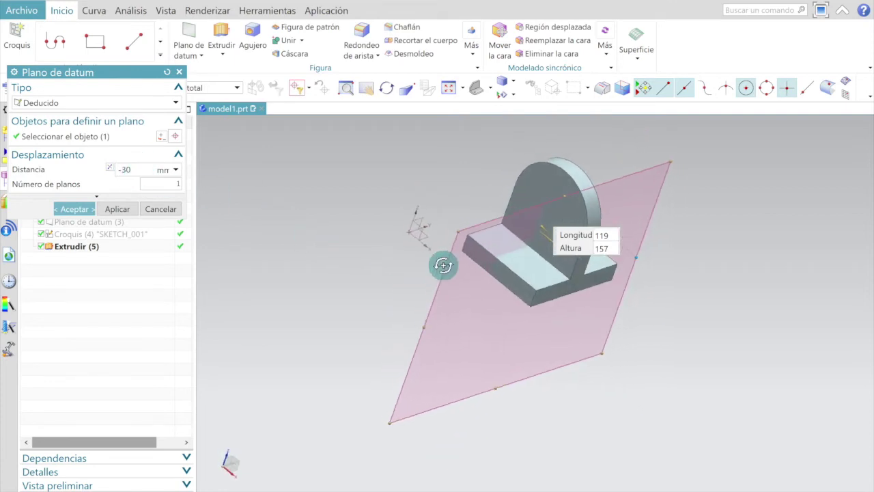
{"action": "left_click", "coordinate": [491, 89]}
{"action": "left_click", "coordinate": [494, 127]}
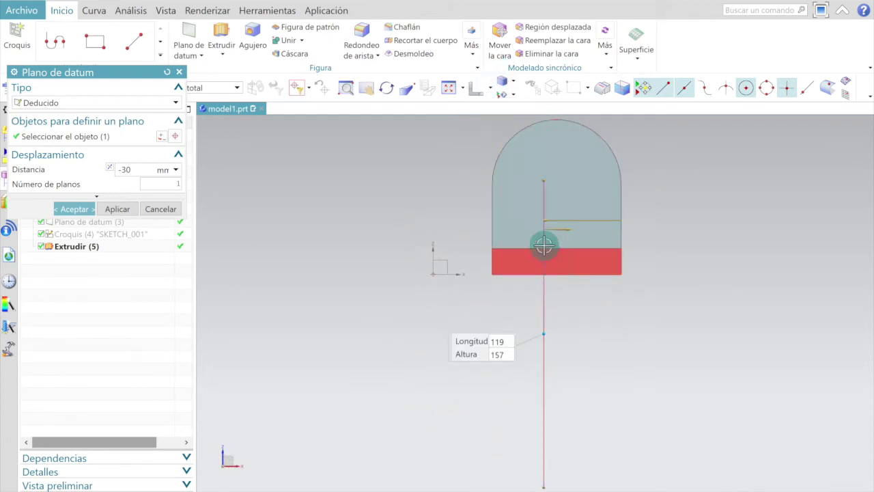
{"action": "left_click", "coordinate": [490, 91]}
{"action": "left_click", "coordinate": [517, 110]}
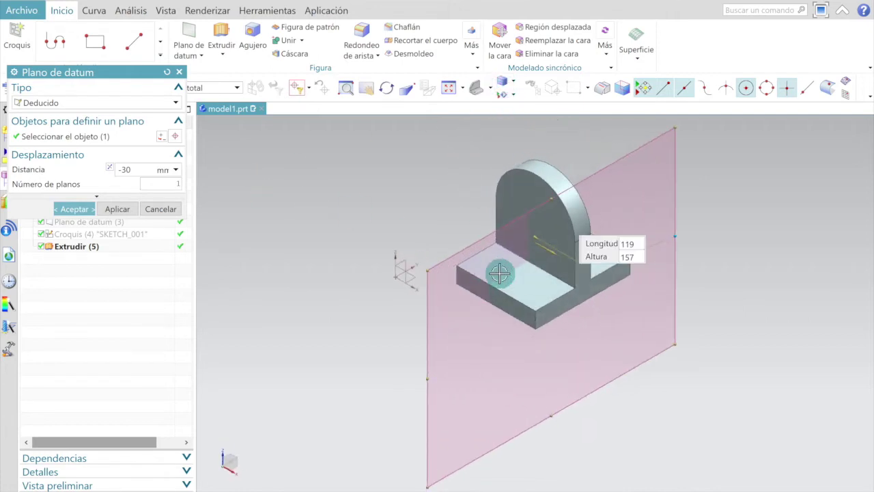
Set the plane offset to -25 mm, extend it below the part, and create it.
{"action": "left_click", "coordinate": [130, 169]}
{"action": "type", "text": "-25"}
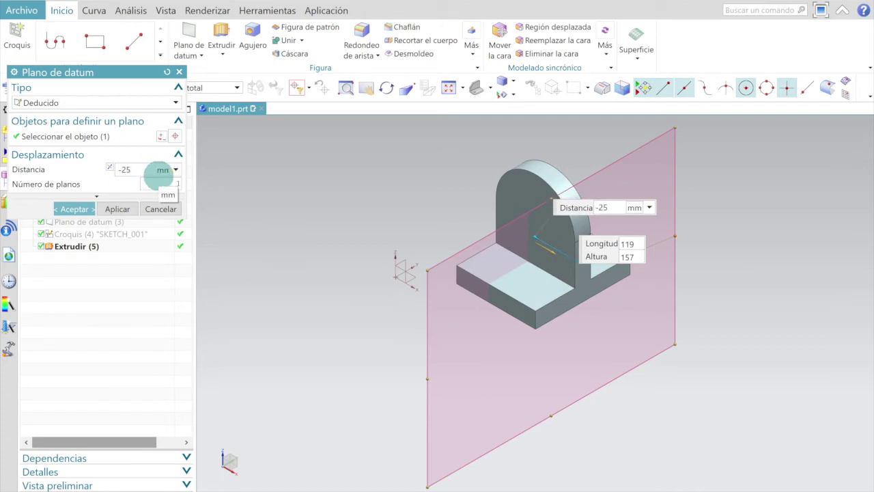
{"action": "key", "text": "Return"}
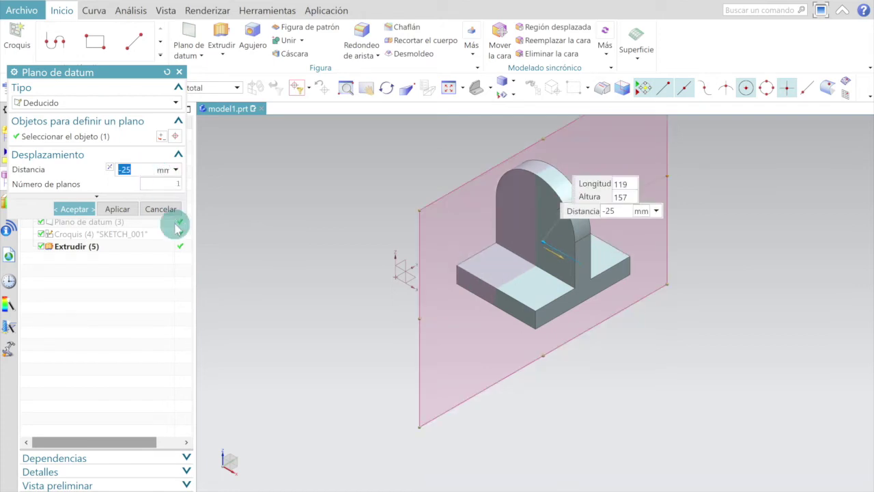
{"action": "left_click_drag", "start_coordinate": [546, 356], "coordinate": [542, 482]}
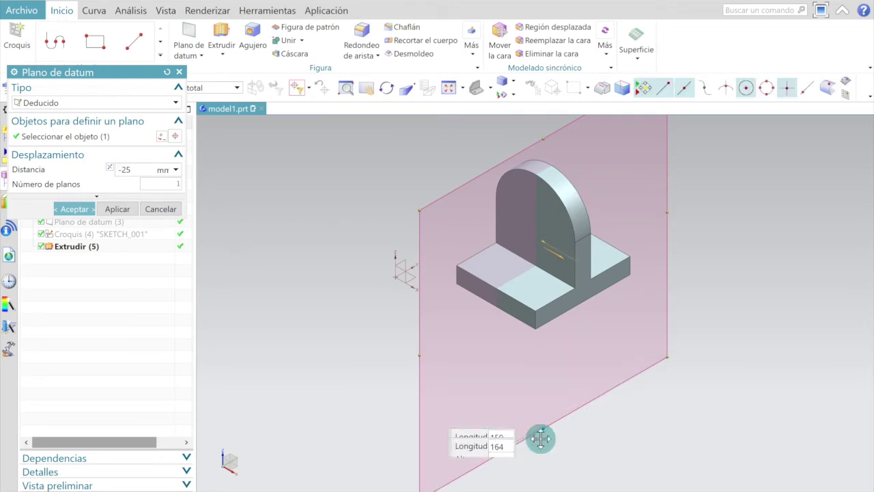
{"action": "left_click", "coordinate": [75, 213]}
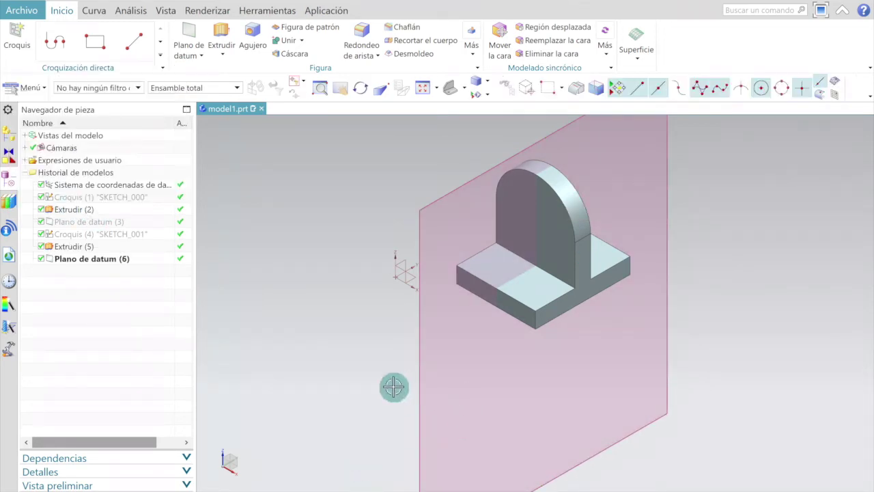
Orient the view to Derecho (Right) and start a new sketch.
{"action": "left_click", "coordinate": [463, 88]}
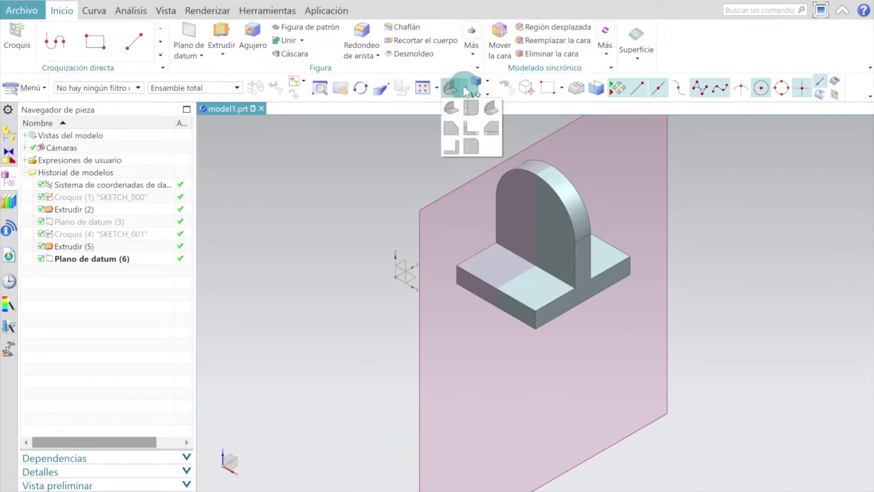
{"action": "left_click", "coordinate": [491, 129]}
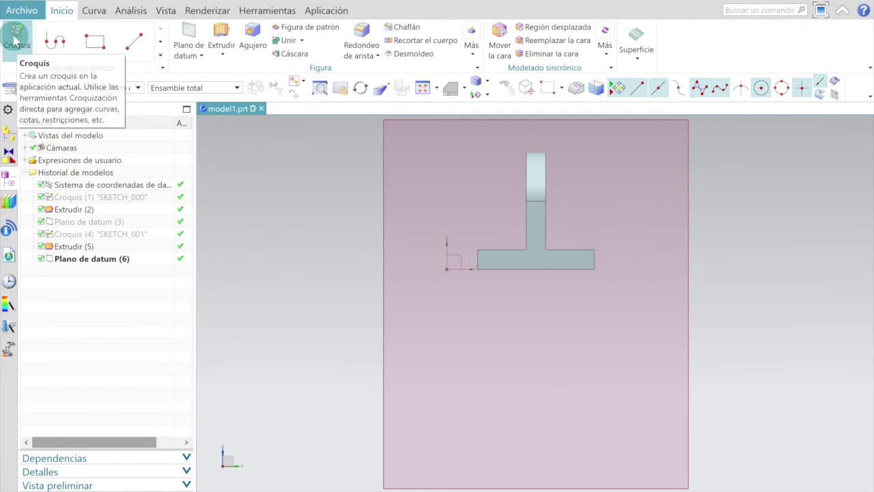
{"action": "left_click", "coordinate": [17, 38]}
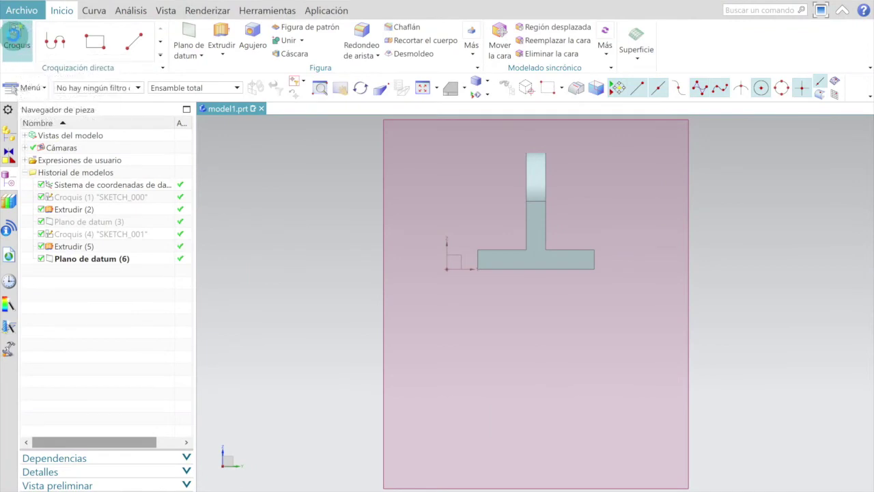
Place SKETCH_002 on Plano de datum (6) and confirm with Aceptar.
{"action": "left_click", "coordinate": [386, 190]}
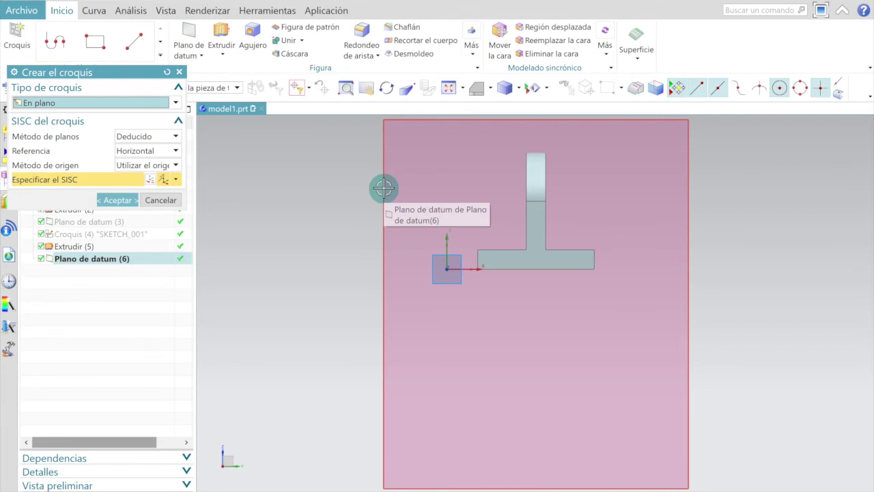
{"action": "left_click", "coordinate": [383, 189]}
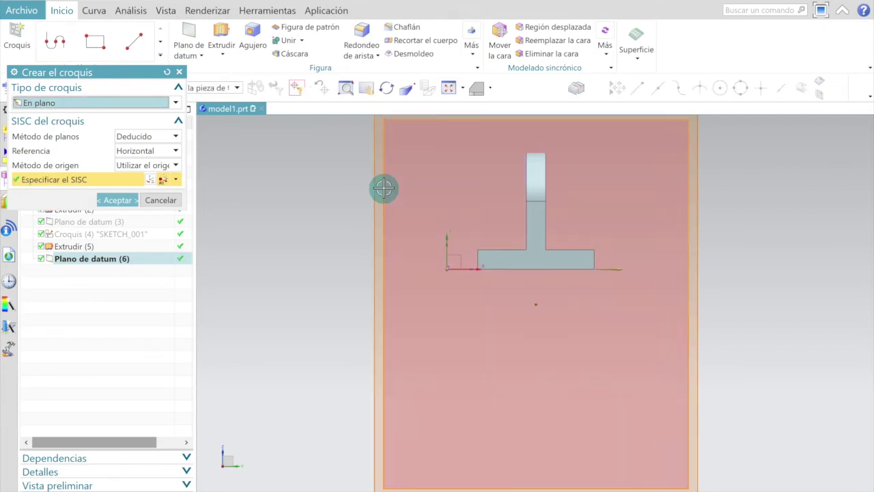
{"action": "left_click", "coordinate": [117, 200]}
{"action": "left_click", "coordinate": [133, 41]}
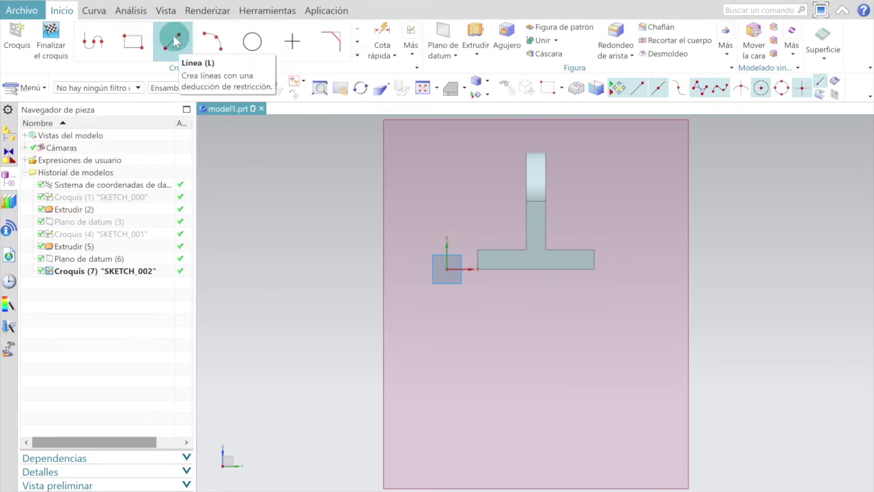
Draw a 25 mm vertical line down from the base corner, then a 30 mm horizontal line.
{"action": "left_click", "coordinate": [172, 41]}
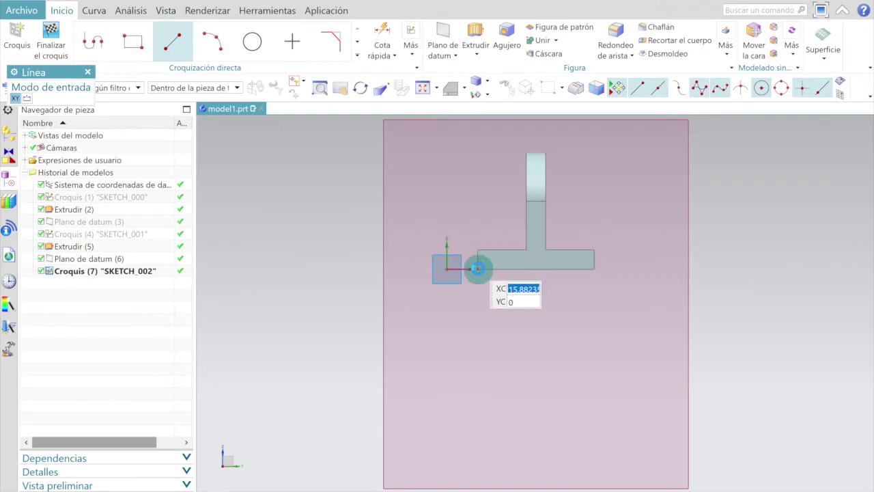
{"action": "left_click", "coordinate": [478, 269]}
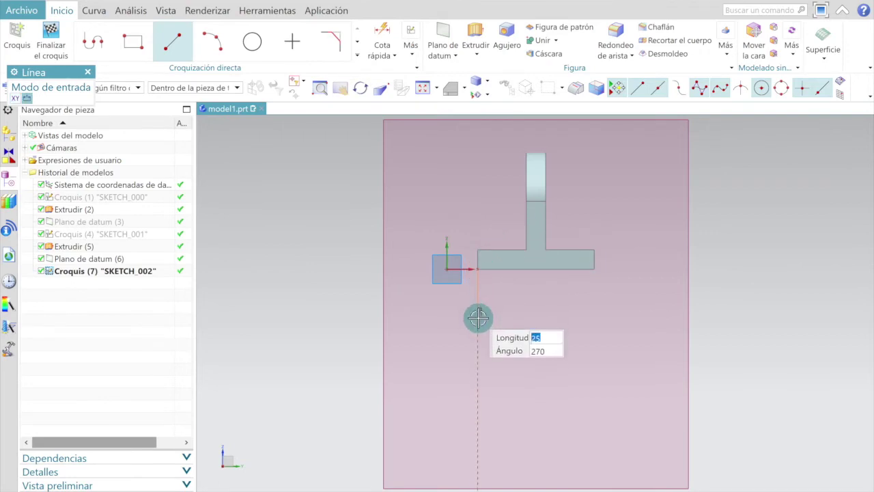
{"action": "left_click", "coordinate": [478, 316]}
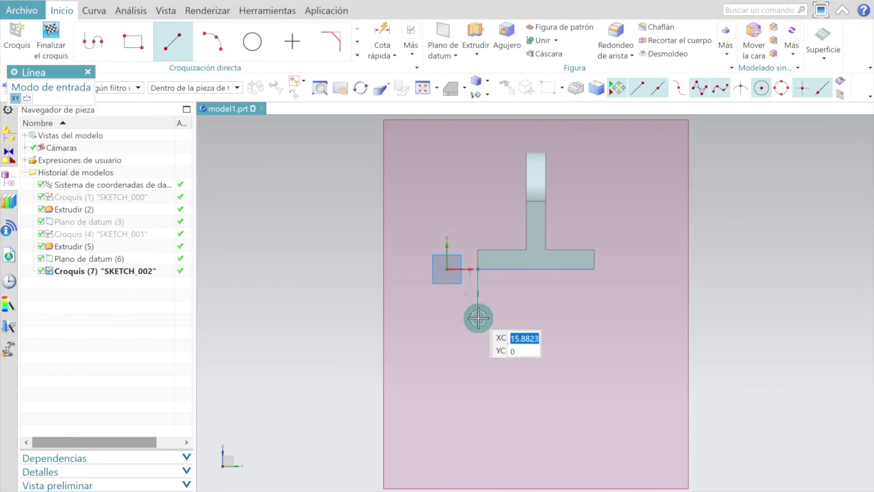
{"action": "left_click", "coordinate": [478, 318]}
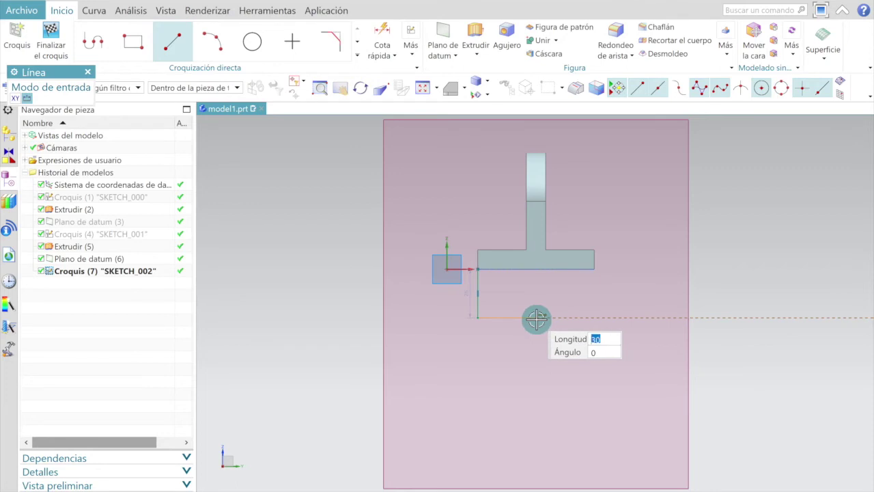
{"action": "left_click", "coordinate": [536, 317]}
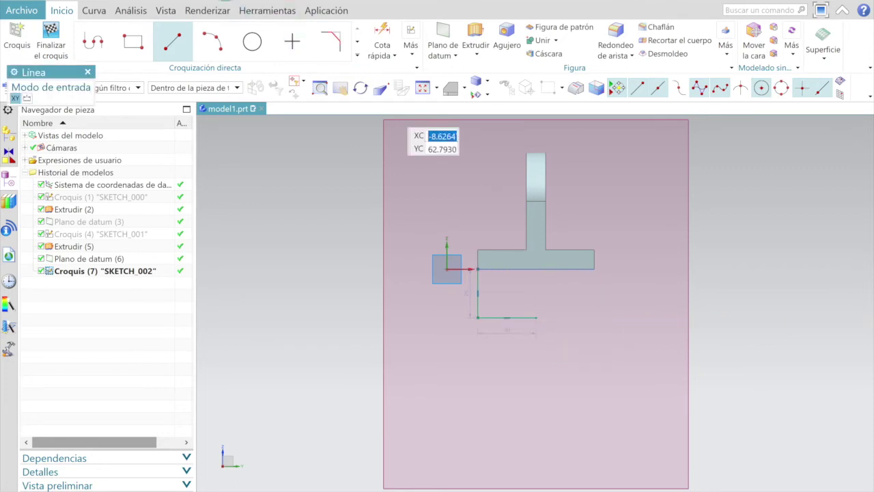
{"action": "left_click", "coordinate": [253, 45]}
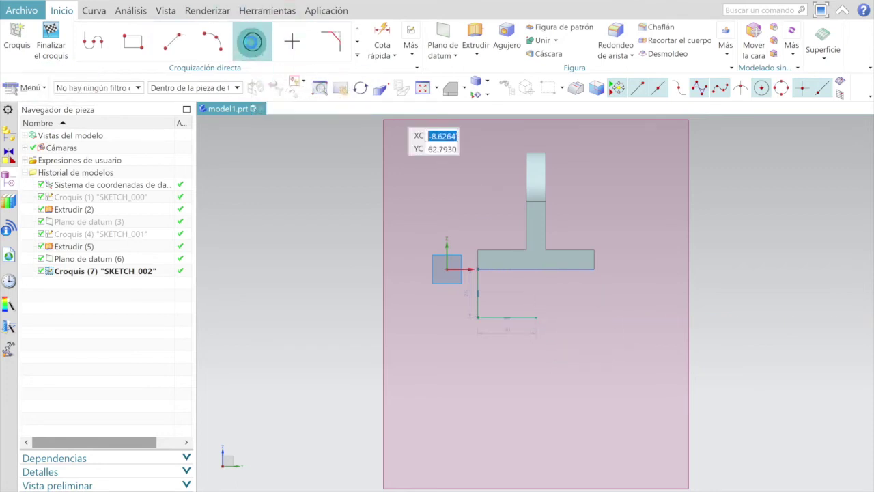
Add a circle at the line end, a 24 mm rising line and a 60 mm closing line.
{"action": "left_click", "coordinate": [536, 317]}
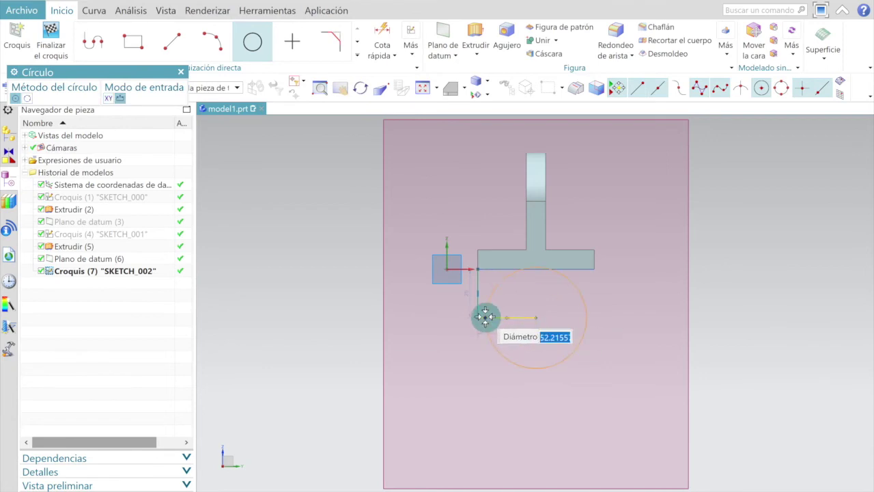
{"action": "left_click", "coordinate": [476, 318]}
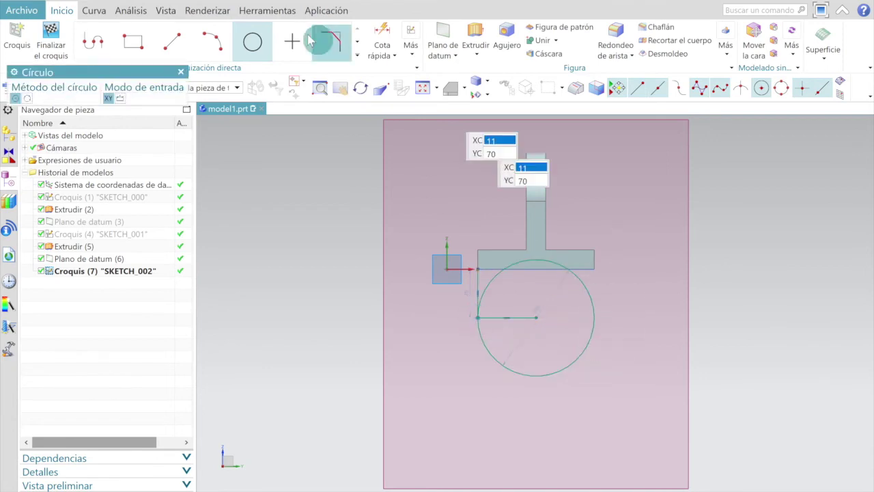
{"action": "left_click", "coordinate": [175, 45]}
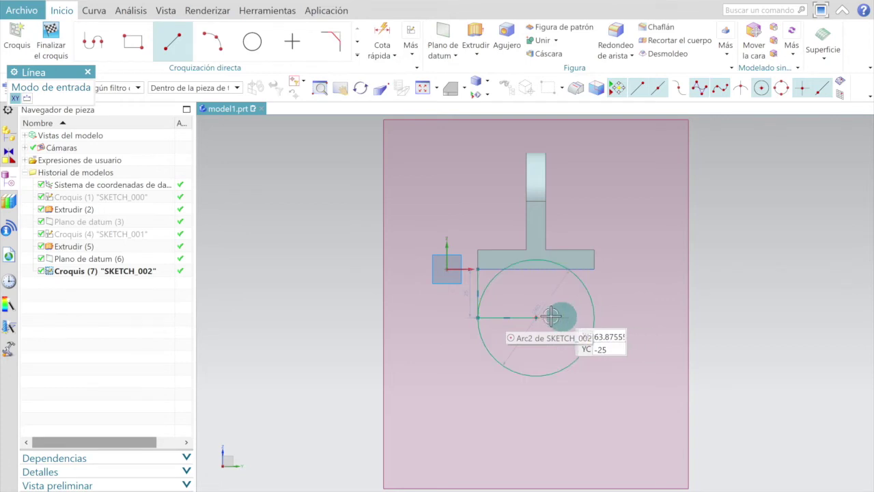
{"action": "left_click", "coordinate": [594, 315]}
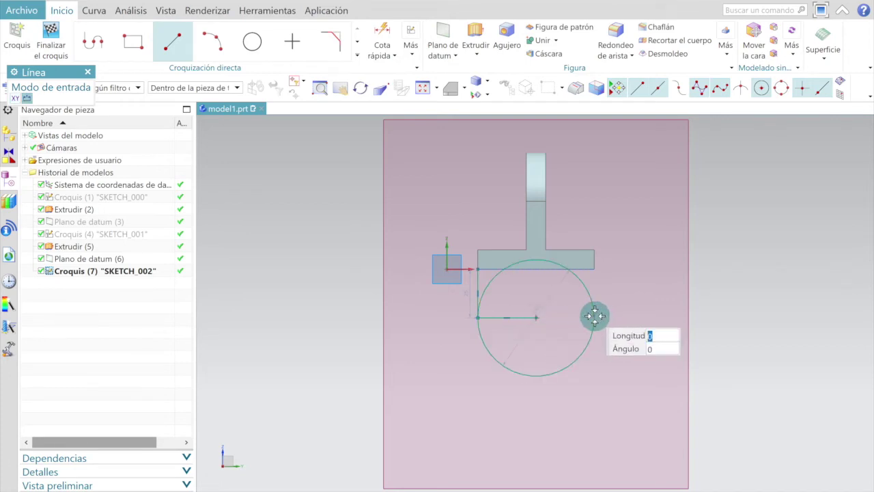
{"action": "left_click", "coordinate": [594, 270]}
{"action": "left_click", "coordinate": [595, 270]}
{"action": "left_click", "coordinate": [479, 269]}
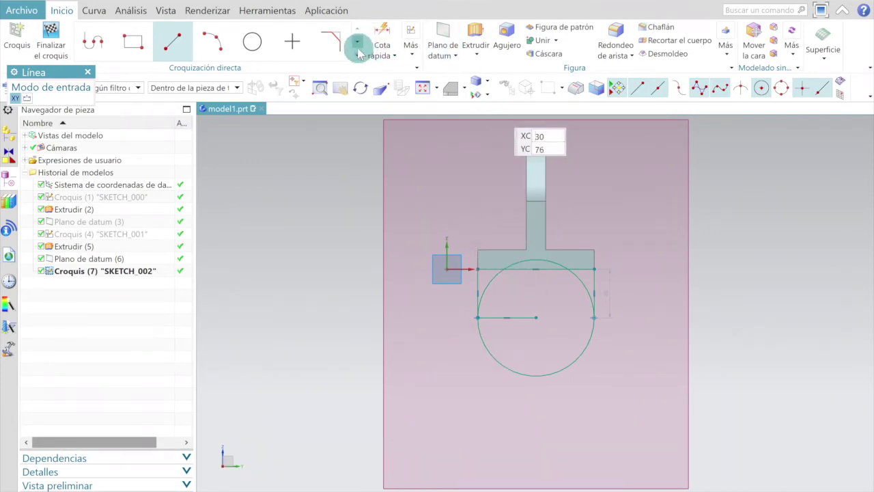
{"action": "left_click", "coordinate": [357, 43]}
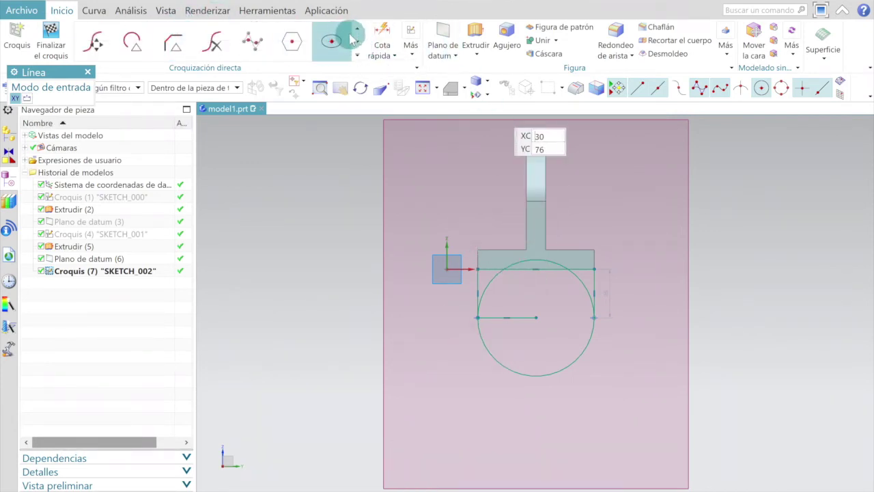
Quick-trim the upper arc pieces and horizontal line, leaving the rounded tab, and finish the sketch.
{"action": "left_click", "coordinate": [356, 32]}
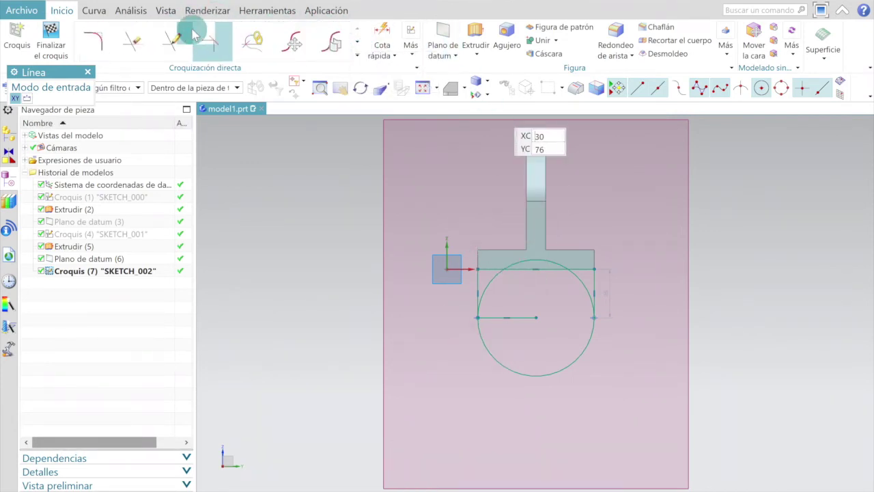
{"action": "left_click", "coordinate": [134, 43]}
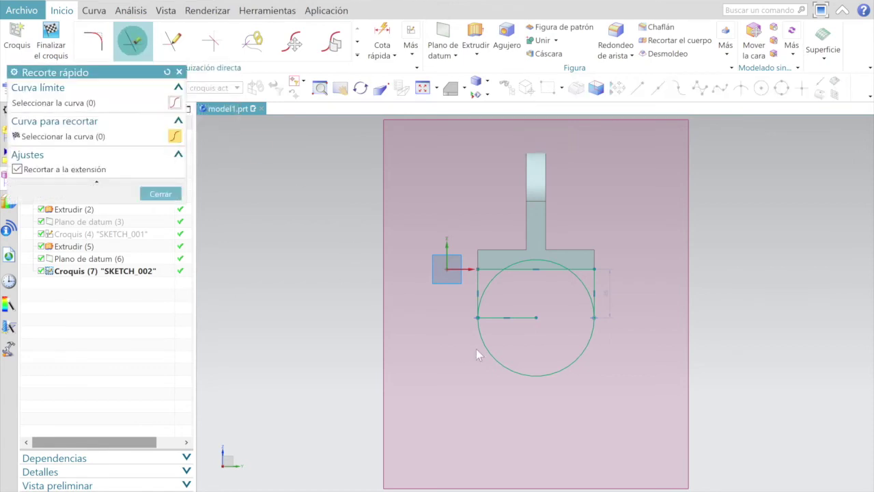
{"action": "left_click", "coordinate": [490, 277]}
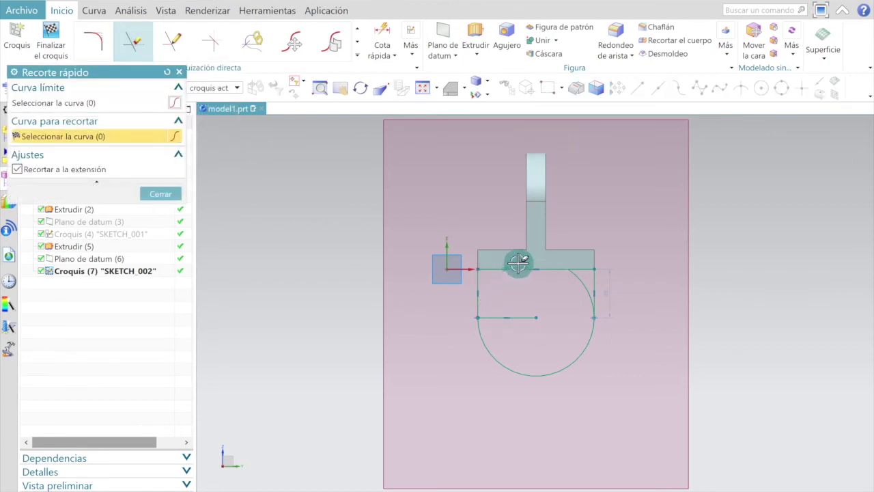
{"action": "left_click", "coordinate": [578, 278]}
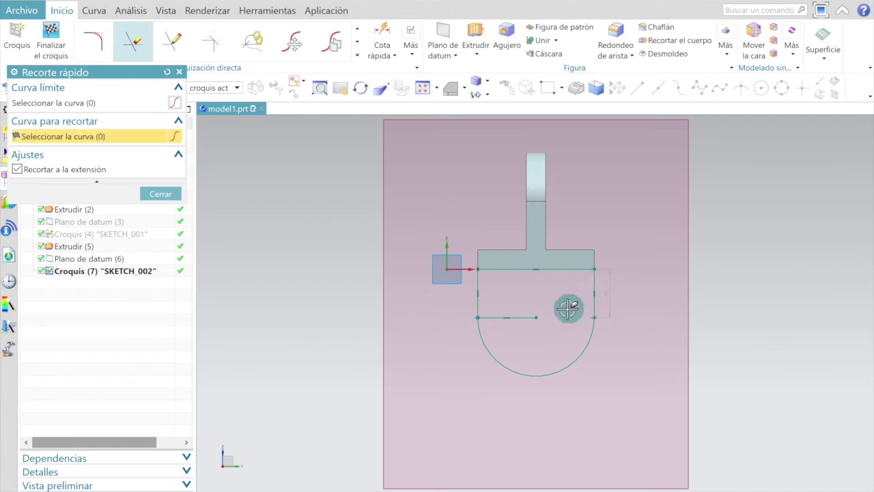
{"action": "left_click", "coordinate": [527, 318]}
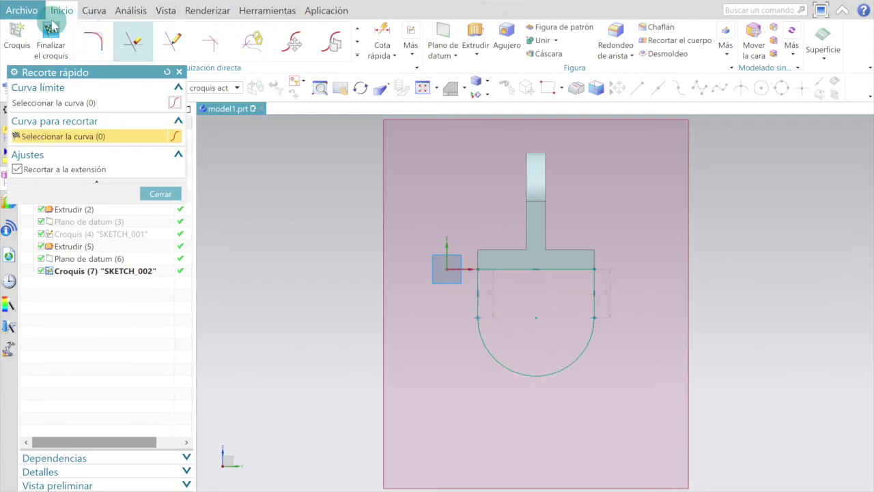
{"action": "left_click", "coordinate": [52, 37]}
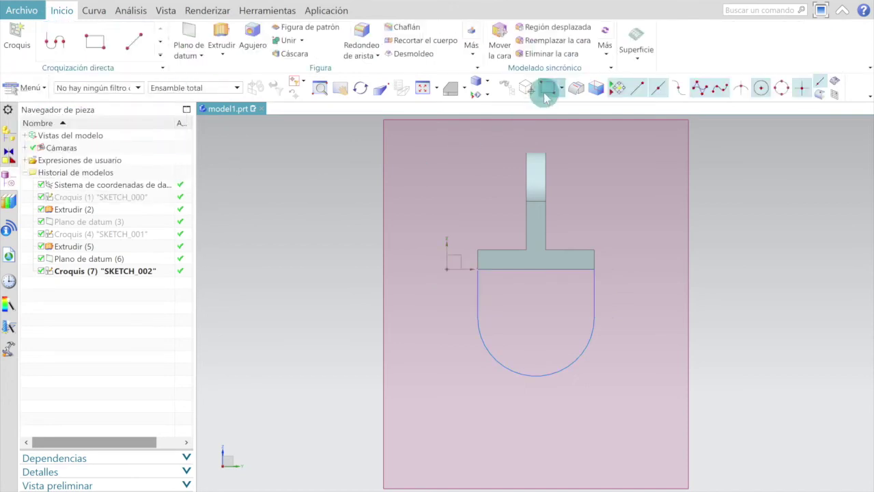
{"action": "left_click", "coordinate": [465, 90]}
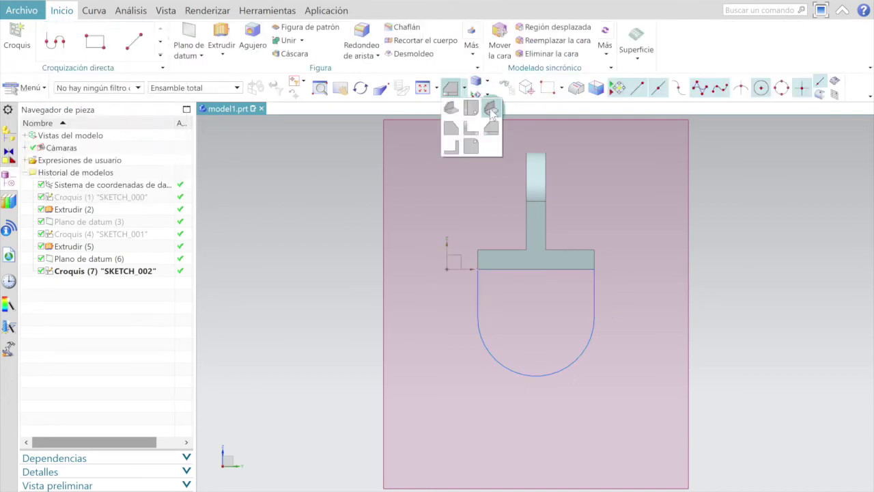
Extrude the SKETCH_002 tab symmetrically 5 mm into a solid, then return to Front view.
{"action": "left_click", "coordinate": [491, 109]}
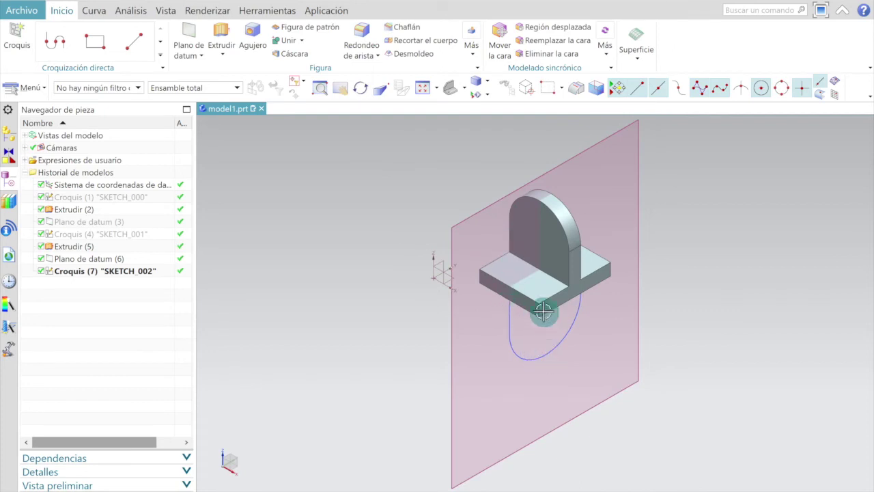
{"action": "middle_click_drag", "start_coordinate": [573, 342], "coordinate": [577, 337]}
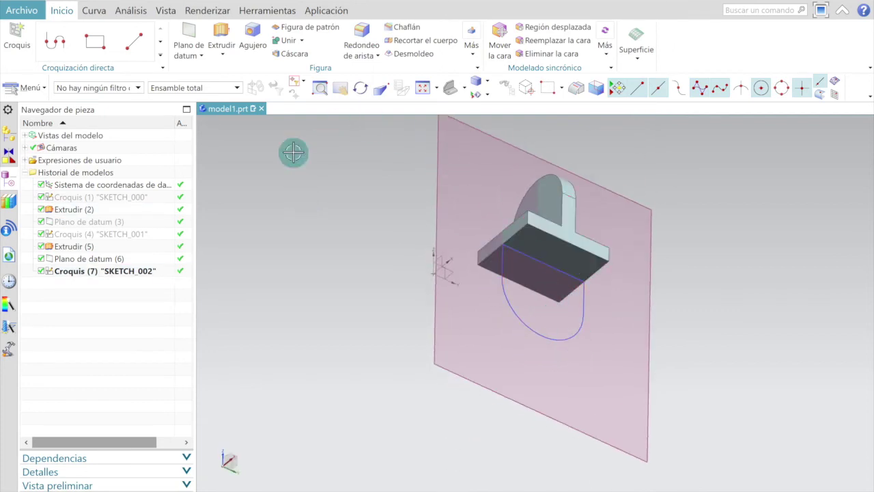
{"action": "left_click", "coordinate": [223, 32]}
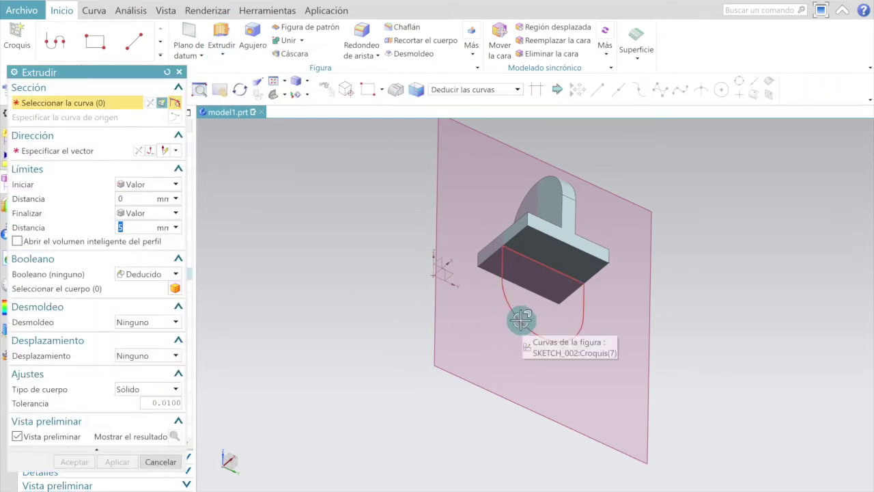
{"action": "left_click", "coordinate": [517, 319]}
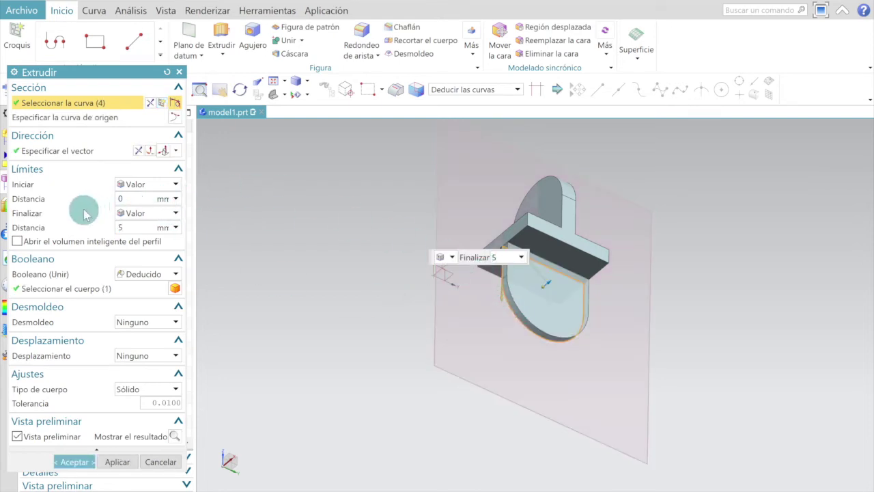
{"action": "left_click", "coordinate": [452, 258]}
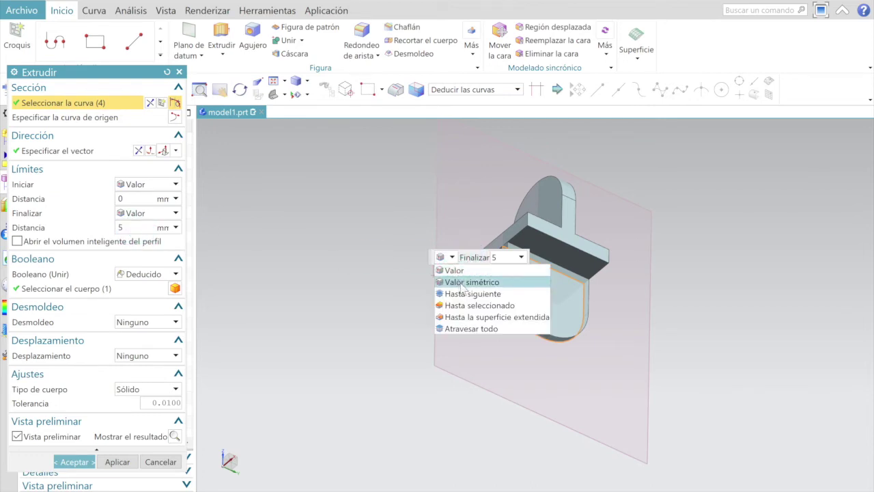
{"action": "left_click", "coordinate": [464, 283]}
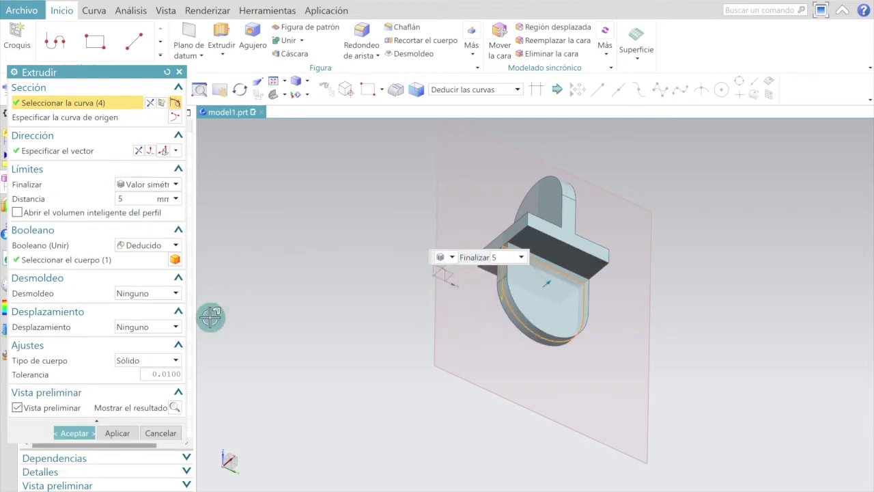
{"action": "left_click", "coordinate": [68, 431]}
{"action": "mouse_move", "coordinate": [418, 309]}
{"action": "middle_mouse_down"}
{"action": "mouse_move", "coordinate": [441, 357]}
{"action": "mouse_move", "coordinate": [415, 351]}
{"action": "mouse_move", "coordinate": [423, 331]}
{"action": "mouse_move", "coordinate": [462, 321]}
{"action": "mouse_move", "coordinate": [433, 316]}
{"action": "mouse_move", "coordinate": [414, 329]}
{"action": "middle_mouse_up"}
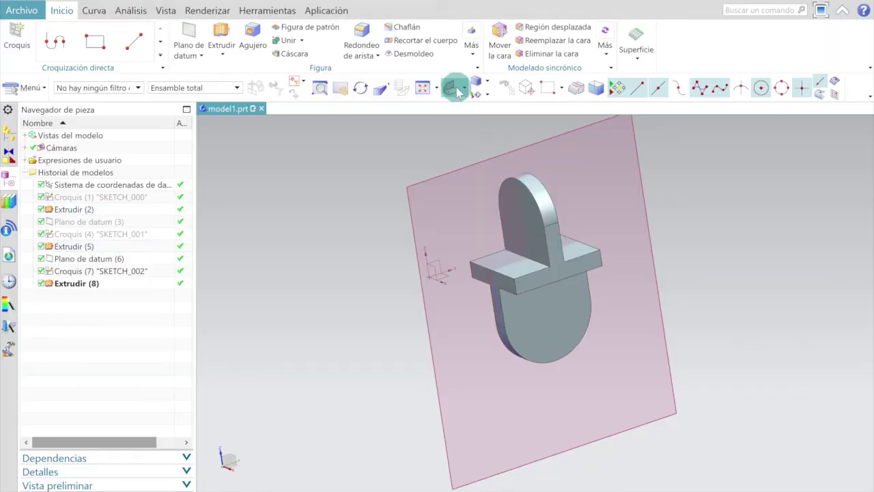
{"action": "left_click", "coordinate": [466, 89]}
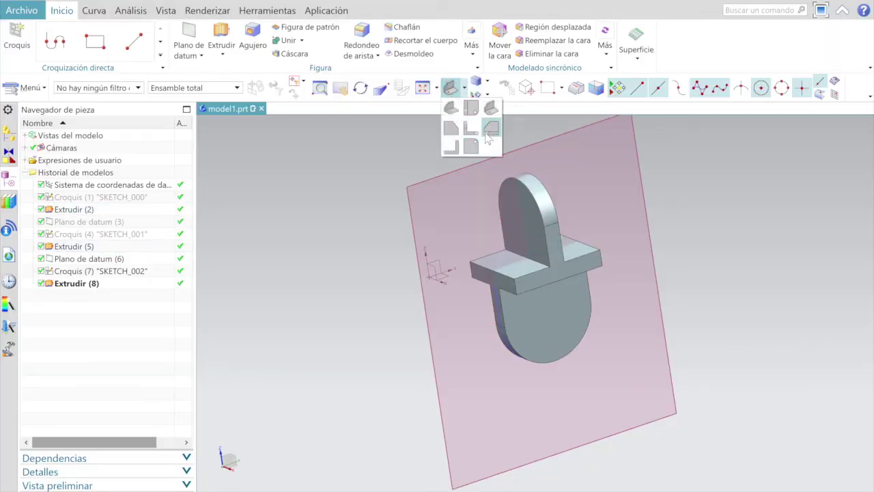
{"action": "left_click", "coordinate": [489, 135]}
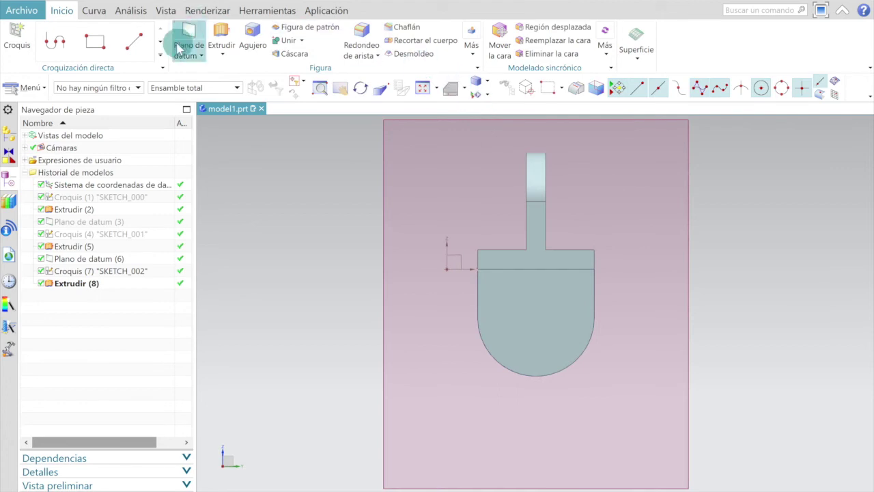
Place a sketch point at the centre of the rounded tab's arc.
{"action": "left_click", "coordinate": [160, 43]}
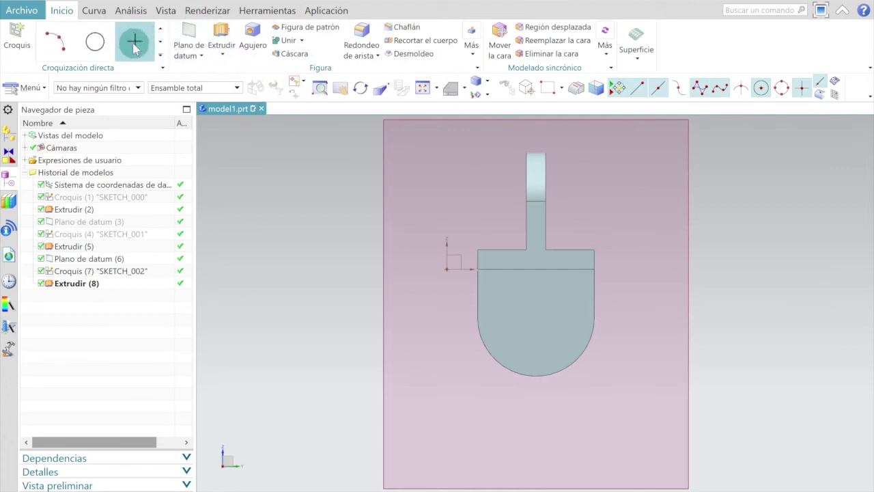
{"action": "left_click", "coordinate": [134, 43]}
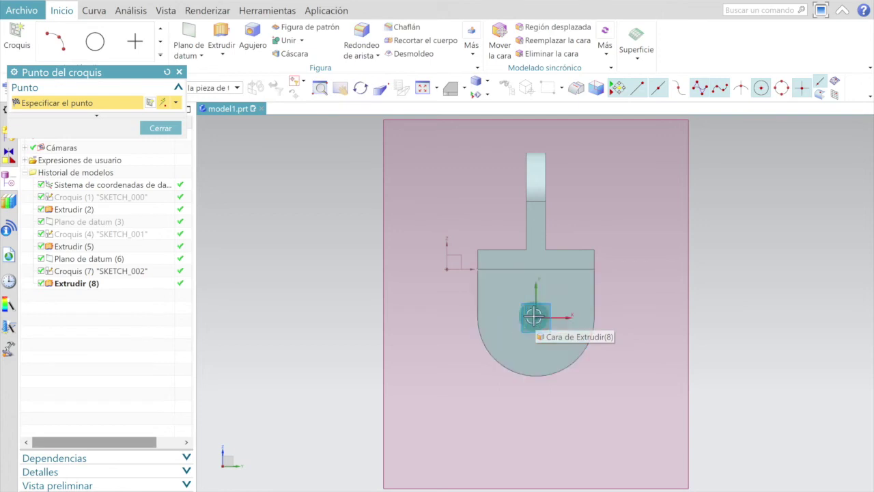
{"action": "scroll", "coordinate": [536, 315], "scroll_direction": "up", "scroll_amount": 3}
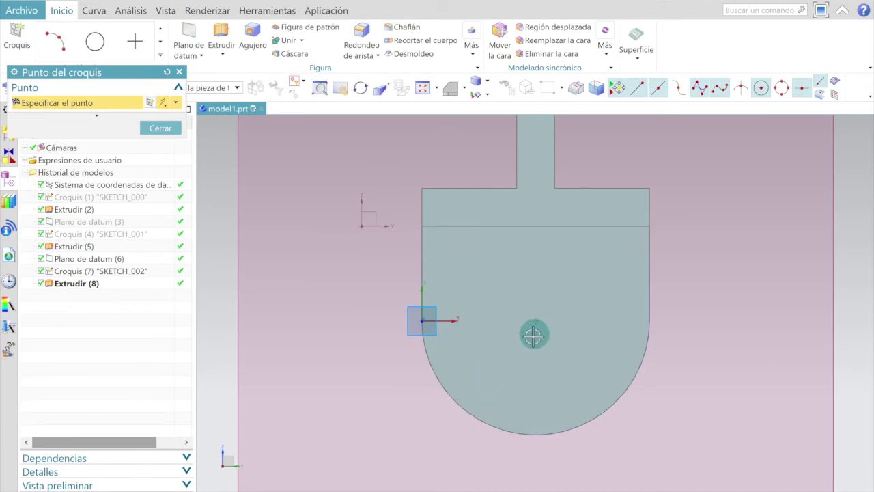
{"action": "left_click", "coordinate": [535, 318]}
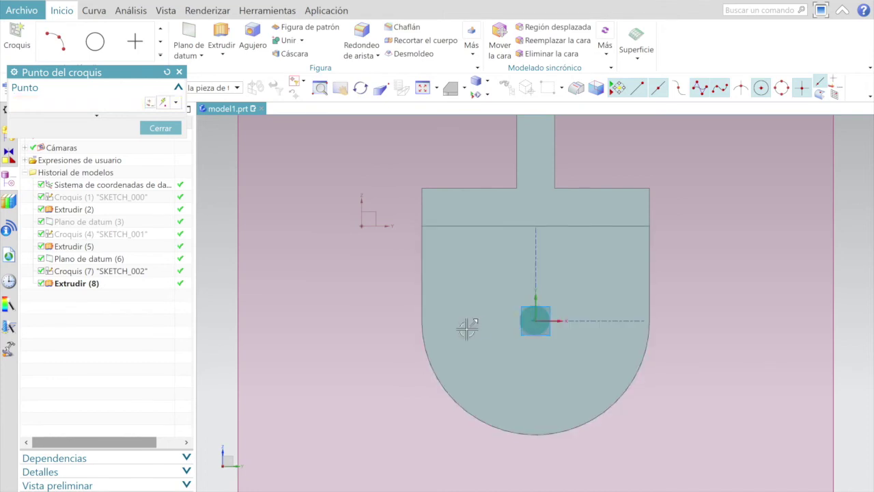
{"action": "left_click", "coordinate": [159, 129]}
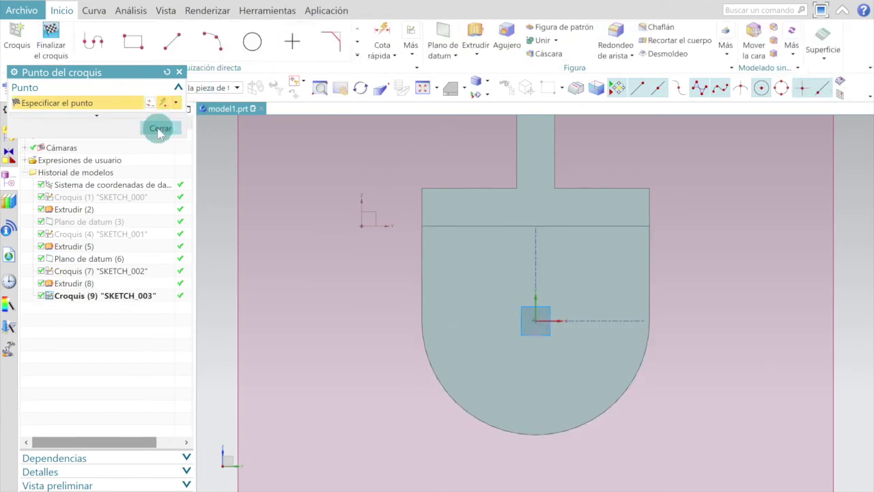
{"action": "left_click", "coordinate": [506, 30]}
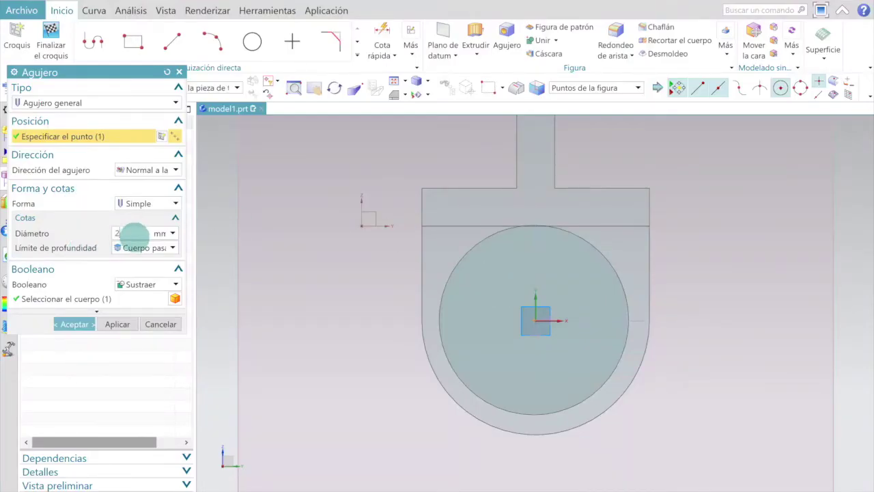
Apply a 20 mm through-body simple hole, Agujero simple (10), in the rounded tab.
{"action": "key", "text": "Return"}
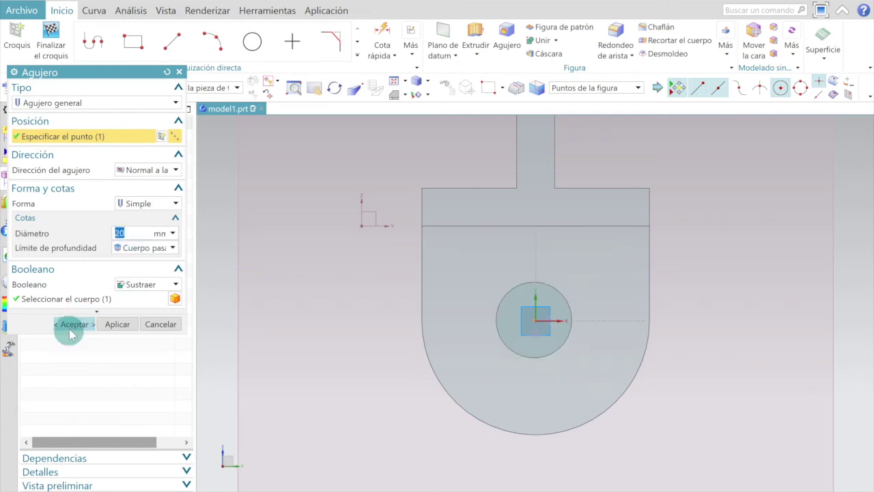
{"action": "left_click", "coordinate": [67, 327]}
{"action": "mouse_move", "coordinate": [351, 312]}
{"action": "middle_mouse_down"}
{"action": "mouse_move", "coordinate": [384, 351]}
{"action": "mouse_move", "coordinate": [413, 367]}
{"action": "mouse_move", "coordinate": [398, 353]}
{"action": "mouse_move", "coordinate": [384, 357]}
{"action": "mouse_move", "coordinate": [388, 363]}
{"action": "mouse_move", "coordinate": [406, 365]}
{"action": "middle_mouse_up"}
{"action": "scroll", "coordinate": [405, 365], "scroll_direction": "down", "scroll_amount": 3}
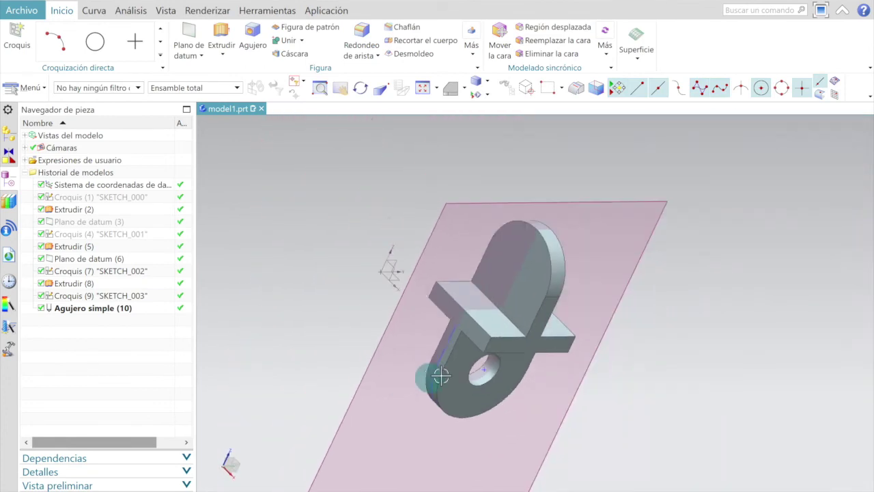
Hide Croquis (9), SKETCH_002 and Plano de datum (6) via Ocultar in the Part Navigator.
{"action": "left_click", "coordinate": [464, 88]}
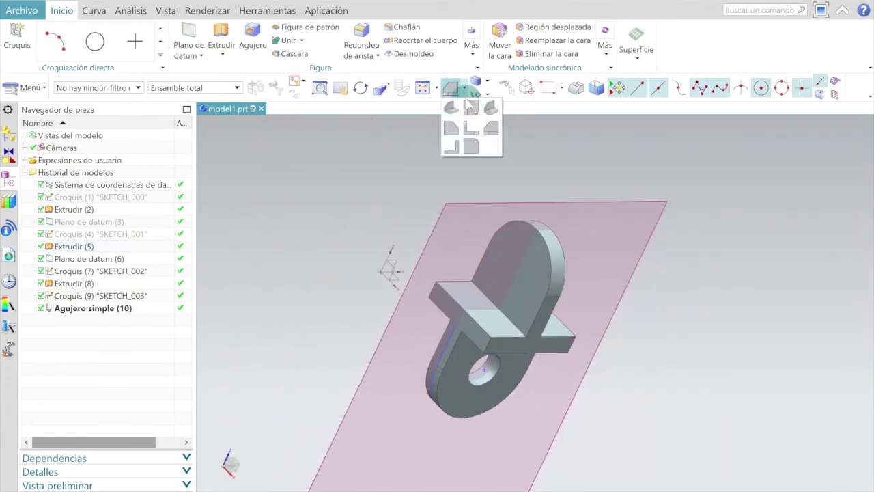
{"action": "left_click", "coordinate": [471, 129]}
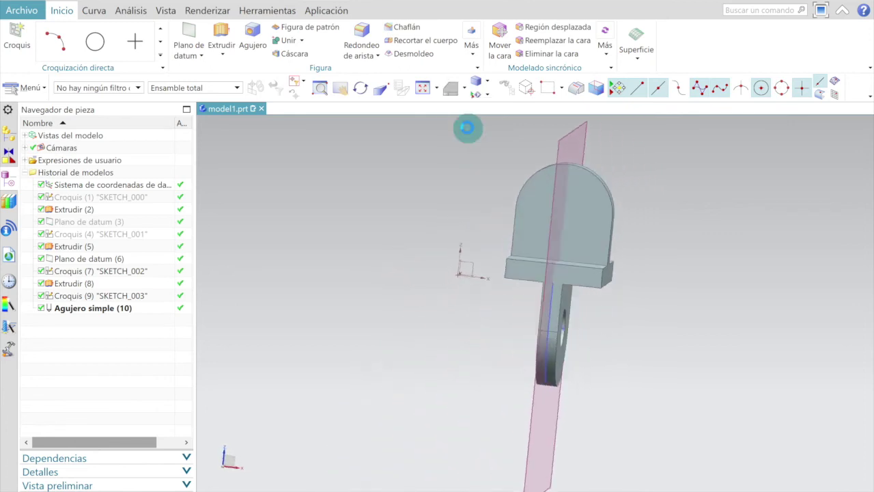
{"action": "scroll", "coordinate": [573, 183], "scroll_direction": "up", "scroll_amount": 1}
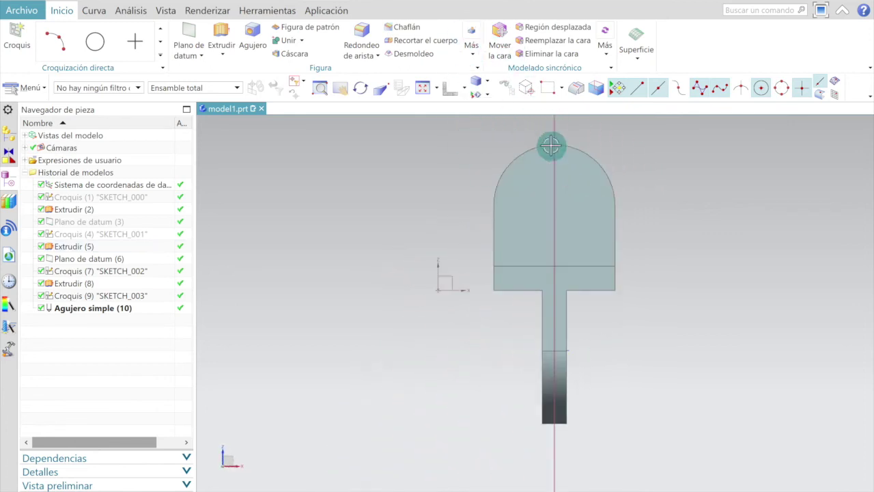
{"action": "left_click", "coordinate": [465, 88]}
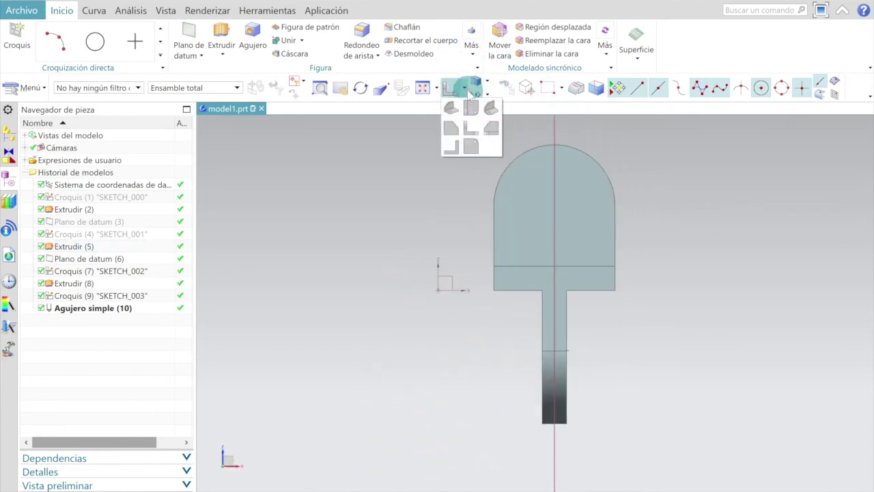
{"action": "left_click", "coordinate": [490, 108]}
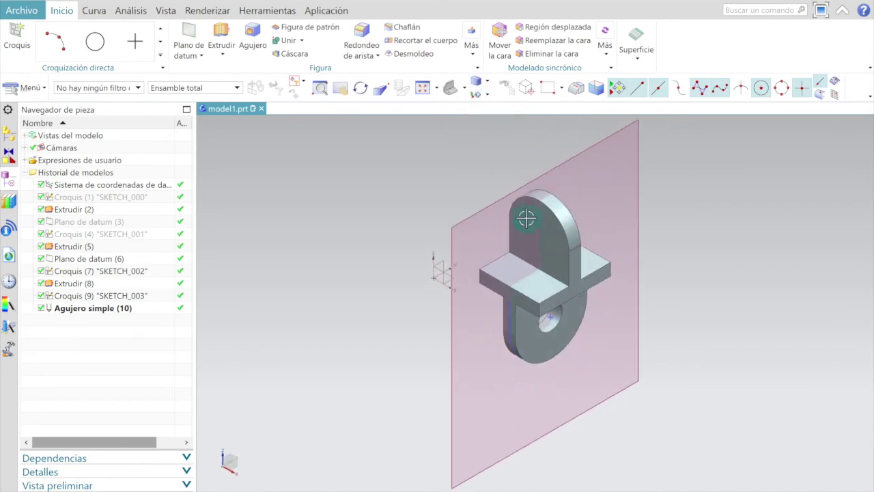
{"action": "scroll", "coordinate": [501, 215], "scroll_direction": "up", "scroll_amount": 1}
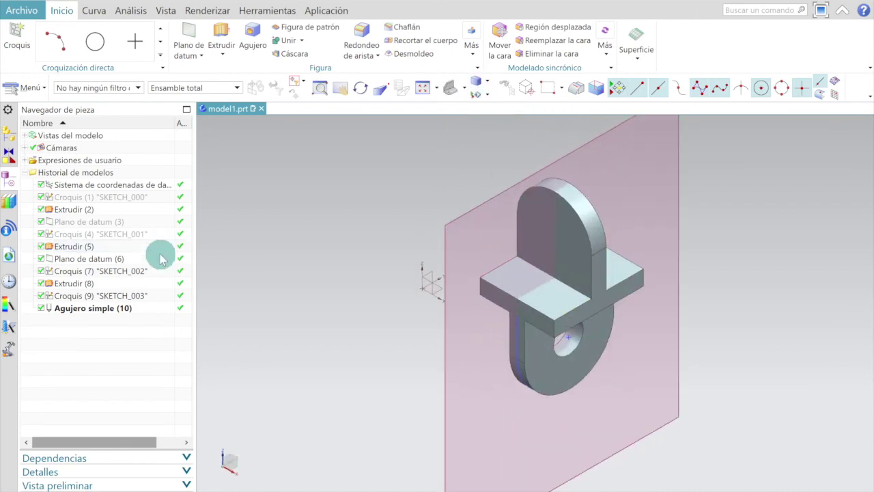
{"action": "right_click", "coordinate": [88, 295]}
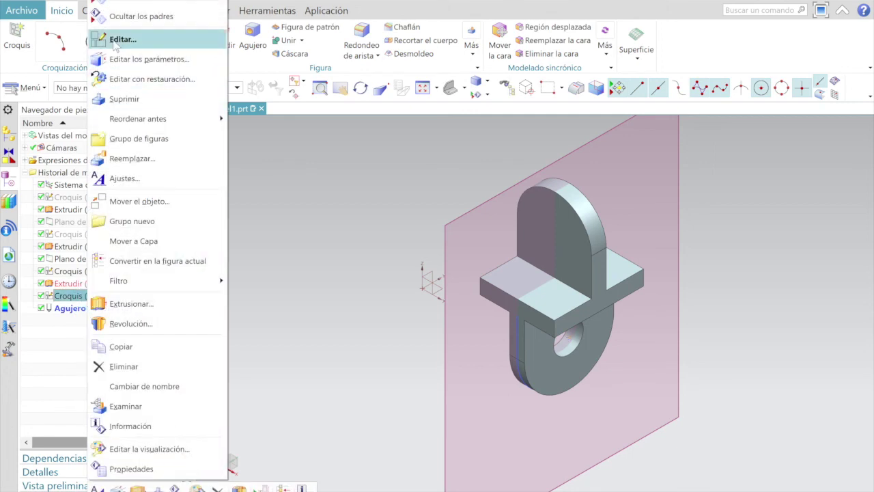
{"action": "left_click", "coordinate": [116, 2]}
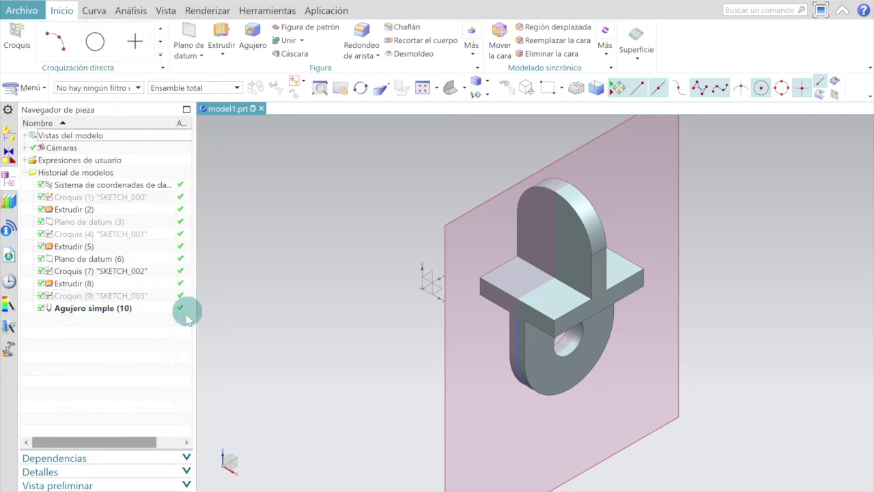
{"action": "right_click", "coordinate": [74, 272]}
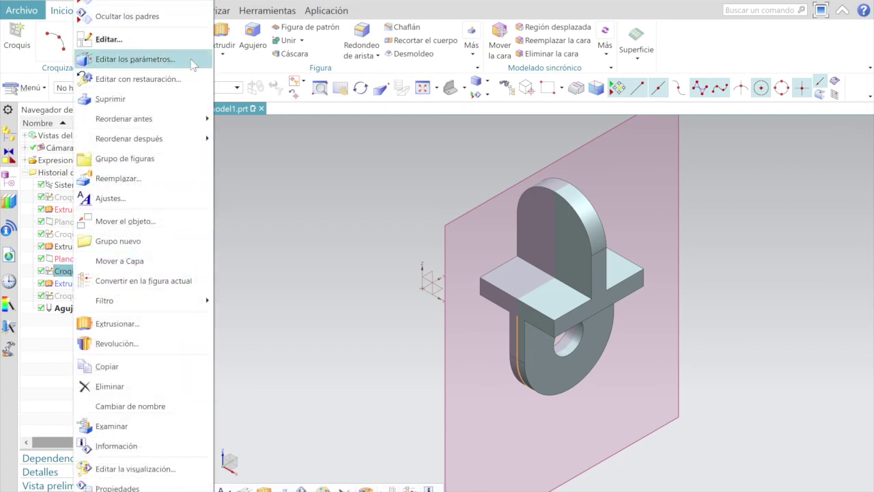
{"action": "left_click", "coordinate": [145, 2]}
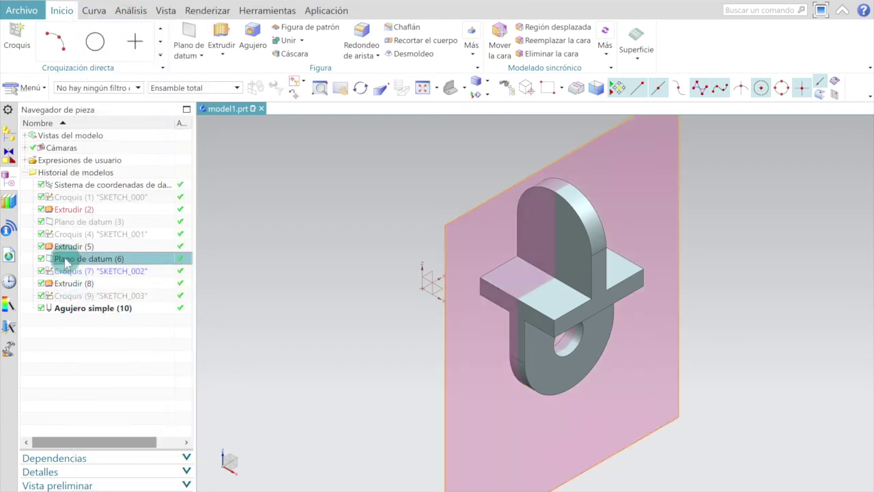
{"action": "right_click", "coordinate": [67, 261]}
{"action": "left_click", "coordinate": [123, 3]}
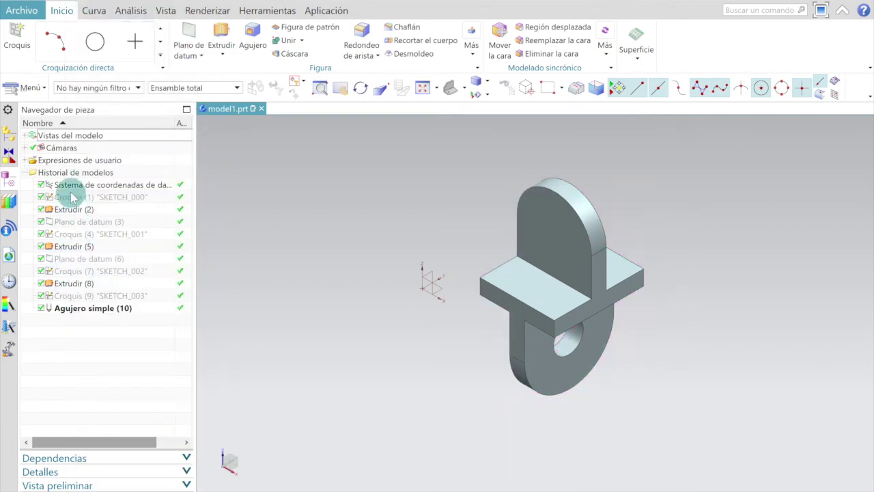
In Front view, place a 20 mm through-body hole at the arched rib's arc centre.
{"action": "left_click", "coordinate": [465, 90]}
{"action": "left_click", "coordinate": [470, 127]}
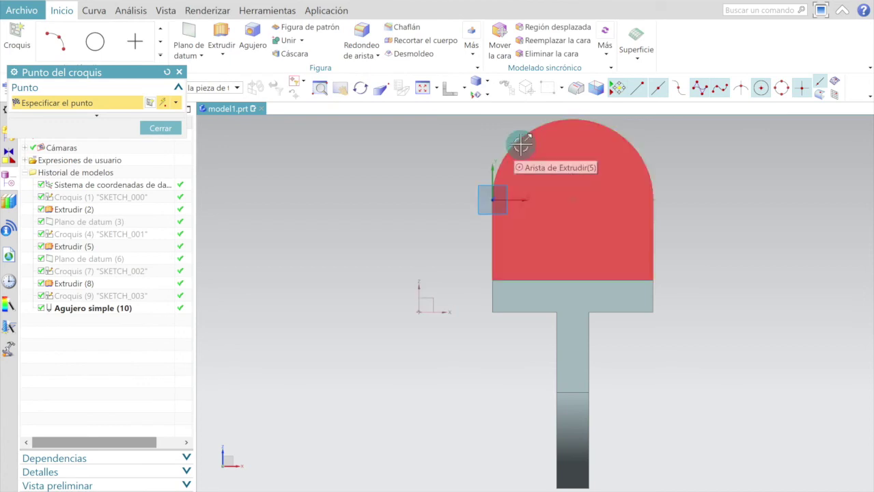
{"action": "left_click", "coordinate": [516, 143]}
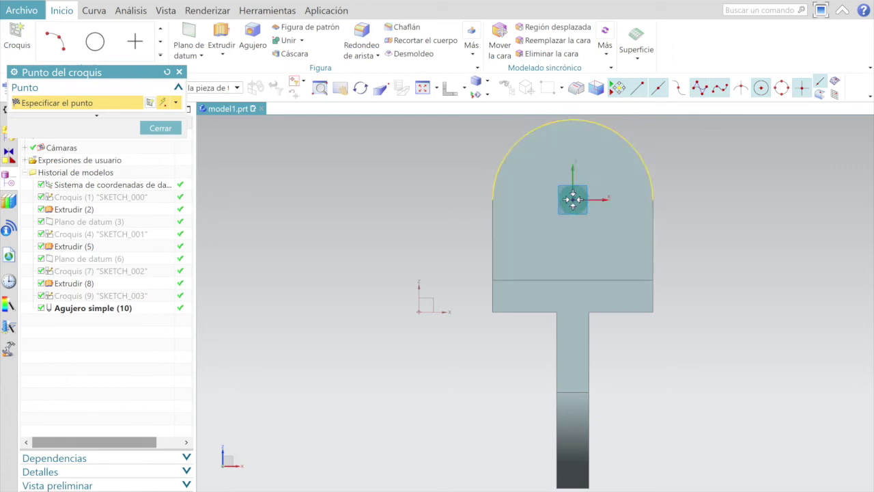
{"action": "middle_click", "coordinate": [421, 146]}
{"action": "left_click", "coordinate": [162, 127]}
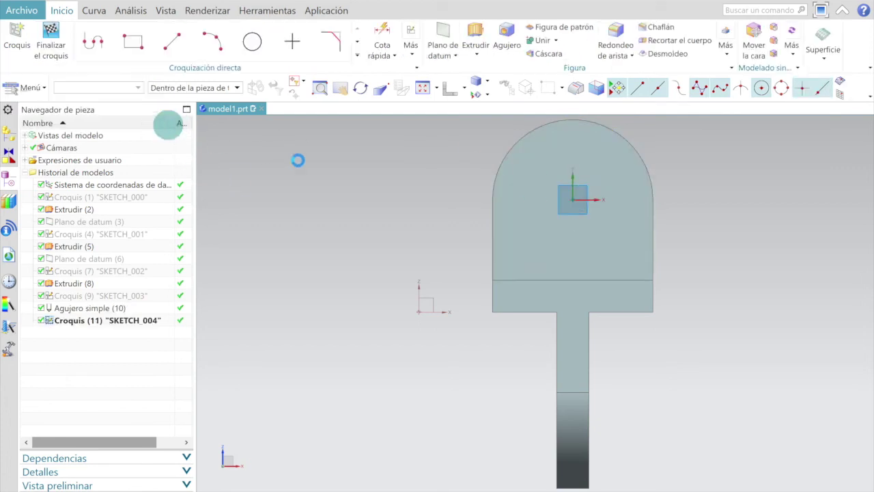
{"action": "left_click", "coordinate": [507, 32]}
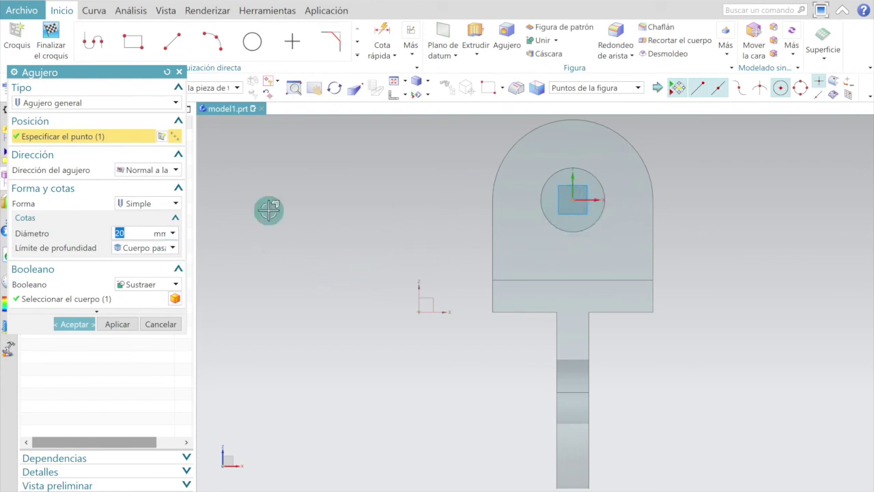
{"action": "left_click", "coordinate": [75, 323]}
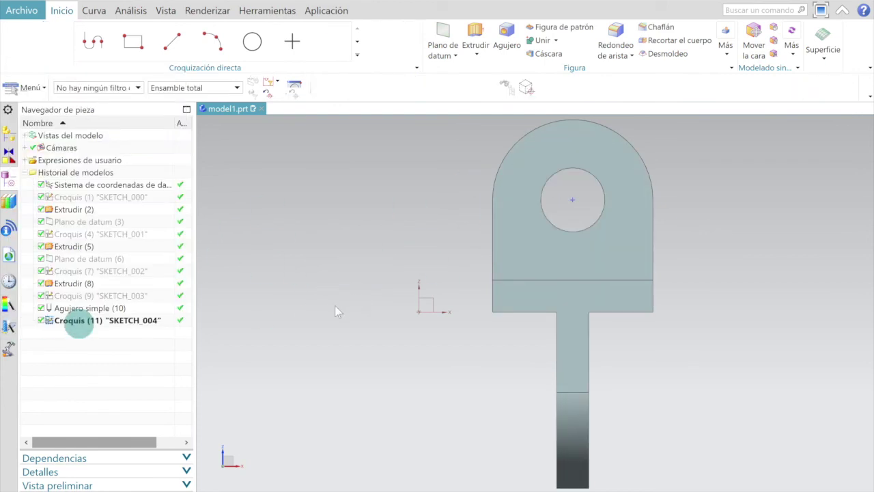
Orbit the bracket to an isometric view to inspect both 20 mm holes, then start Redondeo de arista.
{"action": "middle_click_drag", "start_coordinate": [339, 306], "coordinate": [416, 289]}
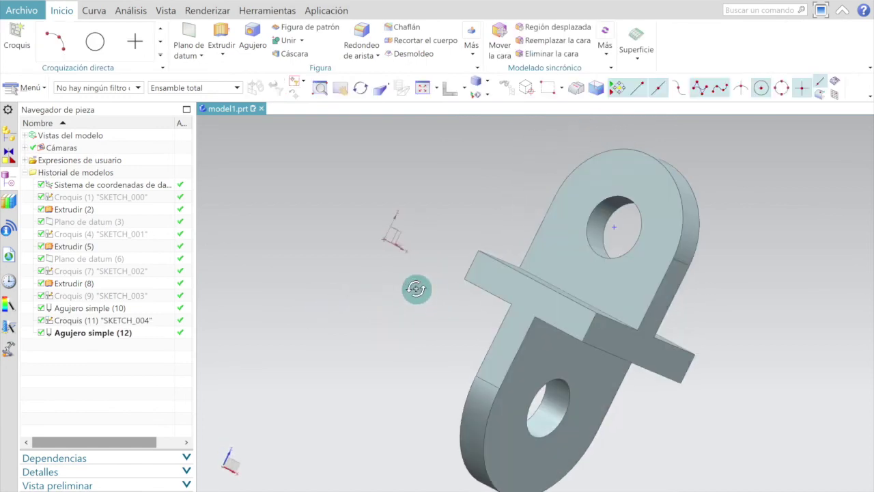
{"action": "left_click", "coordinate": [486, 94]}
{"action": "left_click", "coordinate": [481, 105]}
{"action": "middle_click_drag", "start_coordinate": [584, 230], "coordinate": [591, 226]}
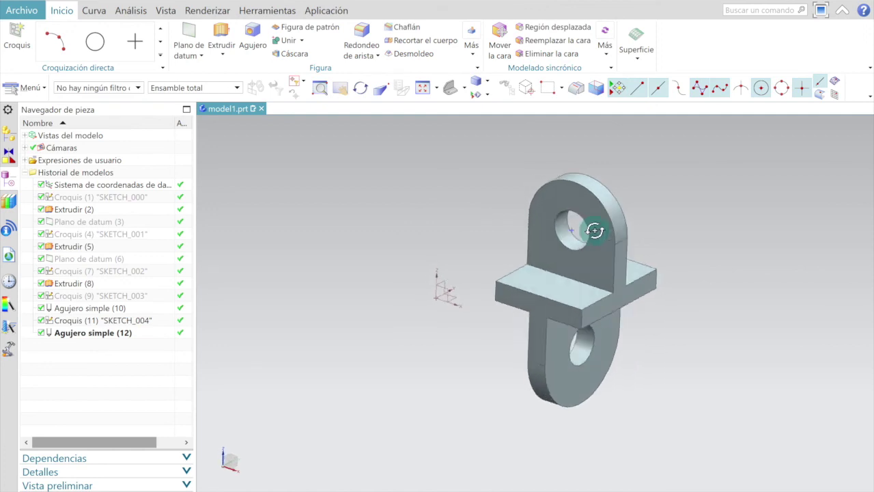
{"action": "left_click", "coordinate": [363, 33]}
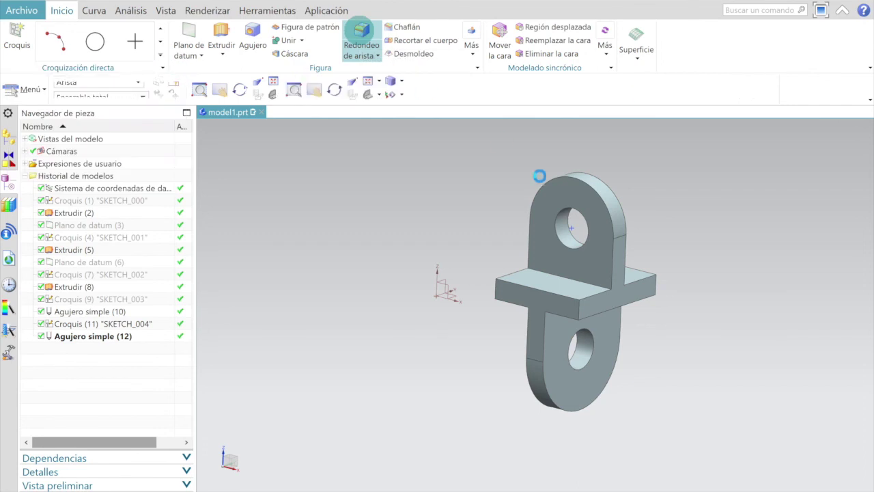
Fillet the four vertical base-plate corner edges with Radio 1 of 8 mm.
{"action": "scroll", "coordinate": [579, 306], "scroll_direction": "up", "scroll_amount": 3}
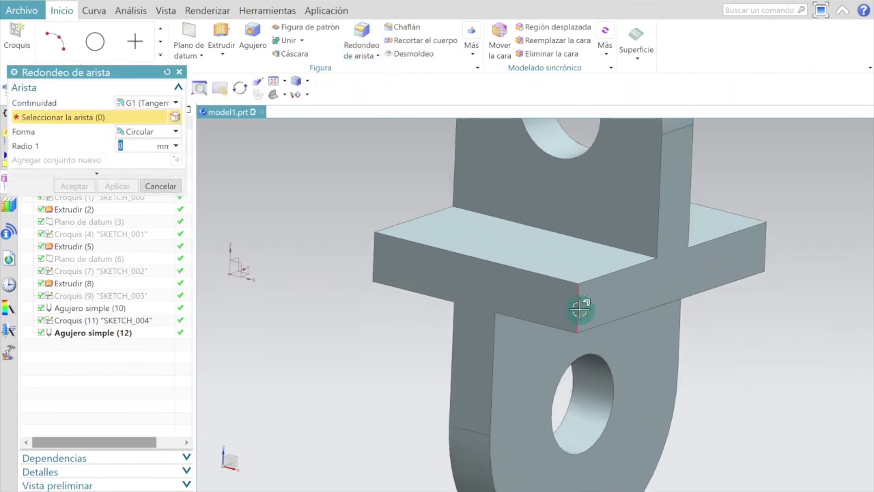
{"action": "left_click", "coordinate": [579, 306]}
{"action": "mouse_move", "coordinate": [579, 306]}
{"action": "middle_mouse_down"}
{"action": "mouse_move", "coordinate": [552, 302]}
{"action": "mouse_move", "coordinate": [590, 331]}
{"action": "mouse_move", "coordinate": [489, 338]}
{"action": "middle_mouse_up"}
{"action": "mouse_move", "coordinate": [516, 308]}
{"action": "middle_mouse_down"}
{"action": "mouse_move", "coordinate": [414, 271]}
{"action": "mouse_move", "coordinate": [401, 297]}
{"action": "mouse_move", "coordinate": [407, 306]}
{"action": "mouse_move", "coordinate": [465, 312]}
{"action": "middle_mouse_up"}
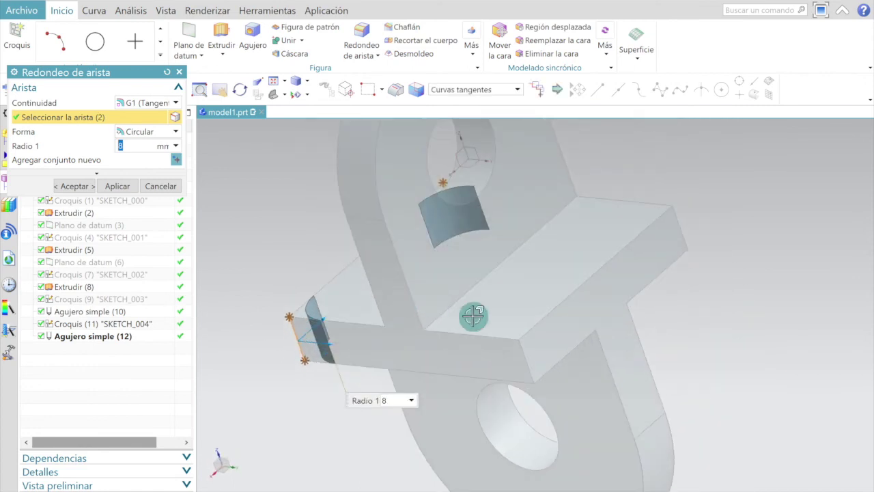
{"action": "left_click", "coordinate": [529, 360]}
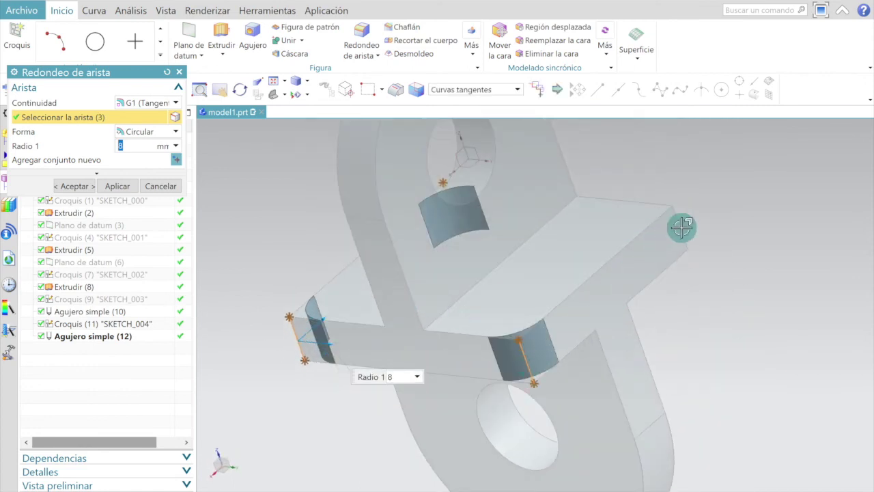
{"action": "left_click", "coordinate": [678, 255]}
{"action": "mouse_move", "coordinate": [628, 285]}
{"action": "middle_mouse_down"}
{"action": "mouse_move", "coordinate": [673, 267]}
{"action": "mouse_move", "coordinate": [666, 253]}
{"action": "mouse_move", "coordinate": [615, 279]}
{"action": "middle_mouse_up"}
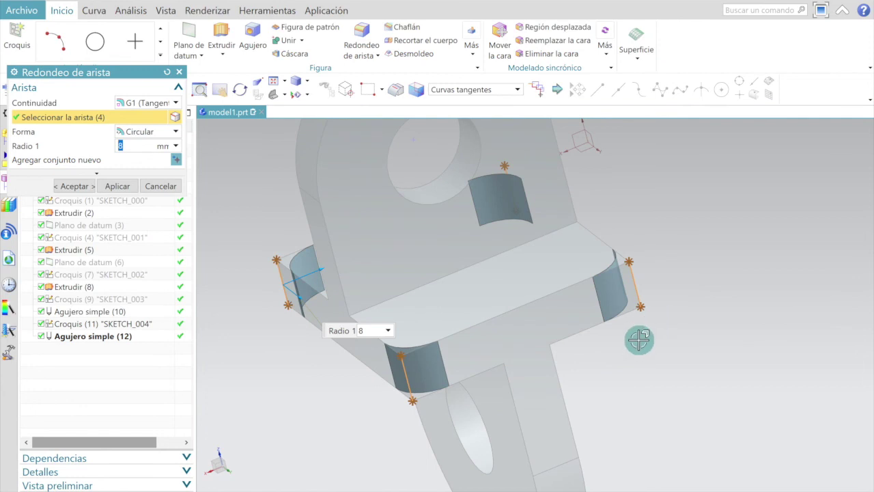
{"action": "mouse_move", "coordinate": [639, 339]}
{"action": "middle_mouse_down"}
{"action": "mouse_move", "coordinate": [708, 314]}
{"action": "mouse_move", "coordinate": [697, 340]}
{"action": "mouse_move", "coordinate": [681, 329]}
{"action": "mouse_move", "coordinate": [685, 308]}
{"action": "mouse_move", "coordinate": [726, 312]}
{"action": "middle_mouse_up"}
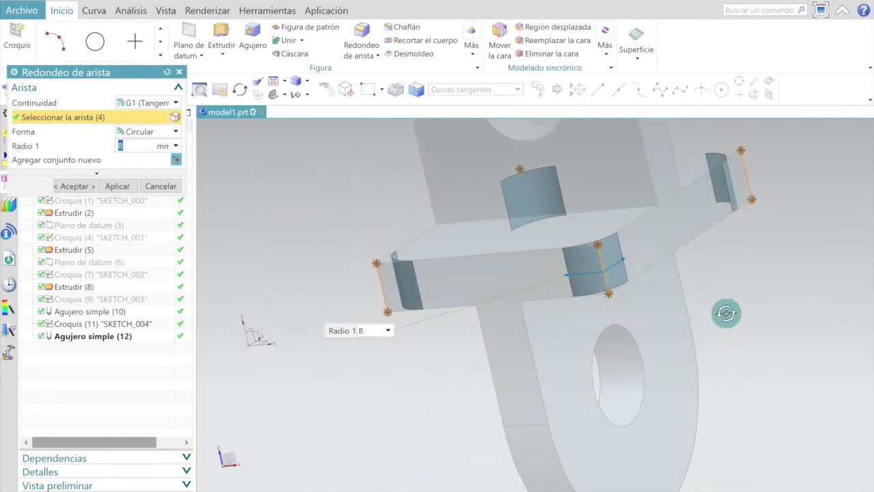
{"action": "mouse_move", "coordinate": [741, 330]}
{"action": "middle_mouse_down"}
{"action": "mouse_move", "coordinate": [780, 332]}
{"action": "mouse_move", "coordinate": [765, 329]}
{"action": "mouse_move", "coordinate": [755, 343]}
{"action": "mouse_move", "coordinate": [771, 335]}
{"action": "mouse_move", "coordinate": [753, 334]}
{"action": "middle_mouse_up"}
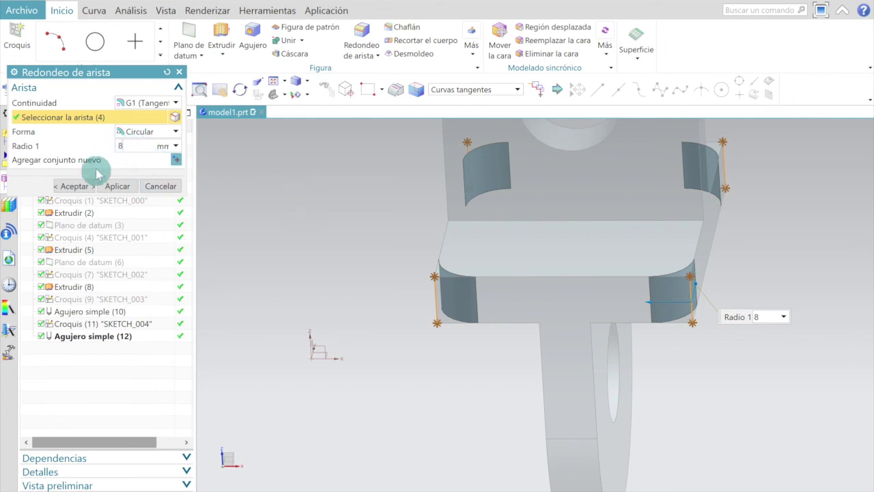
{"action": "left_click", "coordinate": [65, 185]}
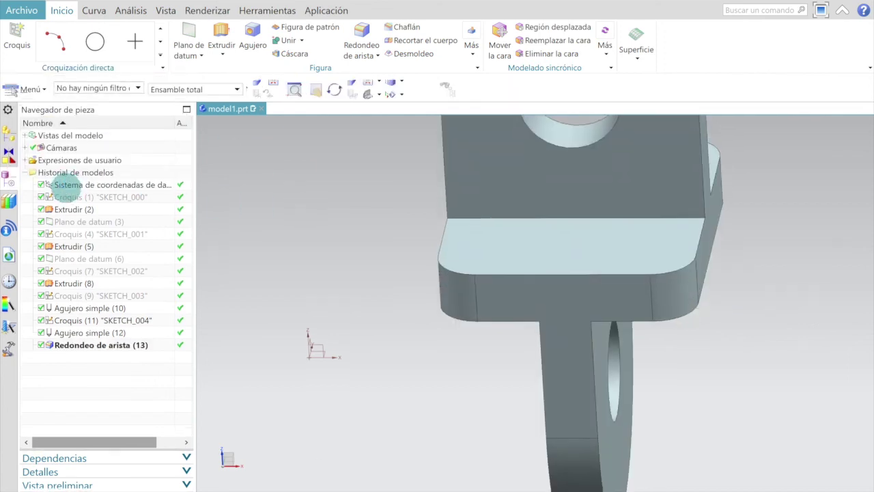
Show the bracket in the Isométrico view, orbit to check the 8 mm fillets, then return to isometric.
{"action": "left_click", "coordinate": [475, 97]}
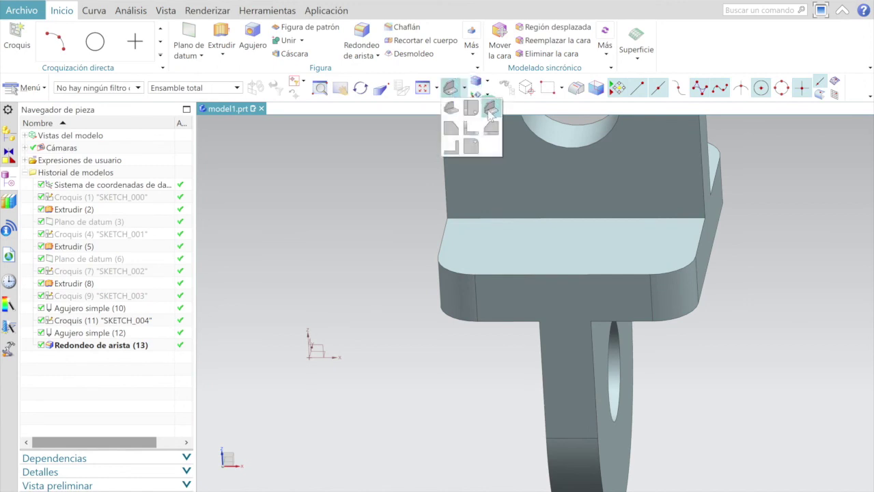
{"action": "left_click", "coordinate": [487, 106]}
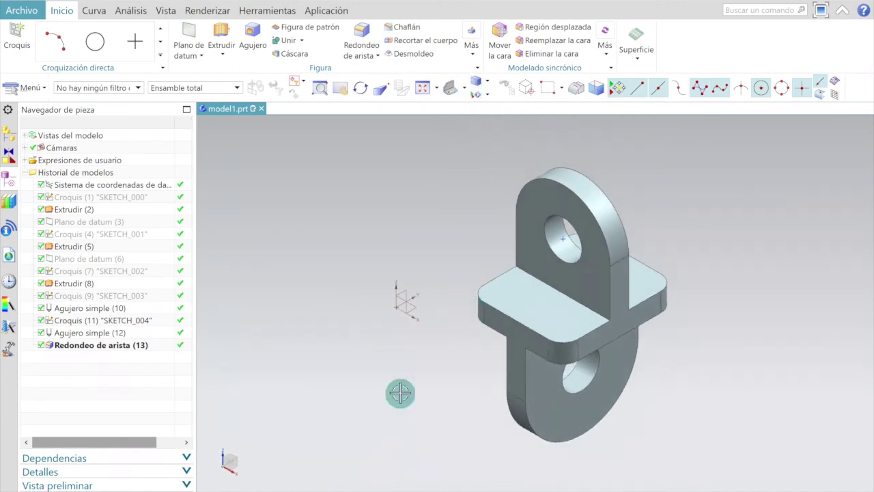
{"action": "mouse_move", "coordinate": [401, 394]}
{"action": "middle_mouse_down"}
{"action": "mouse_move", "coordinate": [414, 327]}
{"action": "mouse_move", "coordinate": [416, 382]}
{"action": "mouse_move", "coordinate": [480, 373]}
{"action": "mouse_move", "coordinate": [442, 358]}
{"action": "mouse_move", "coordinate": [433, 334]}
{"action": "mouse_move", "coordinate": [407, 313]}
{"action": "mouse_move", "coordinate": [388, 355]}
{"action": "mouse_move", "coordinate": [380, 337]}
{"action": "mouse_move", "coordinate": [355, 338]}
{"action": "mouse_move", "coordinate": [353, 349]}
{"action": "mouse_move", "coordinate": [414, 370]}
{"action": "mouse_move", "coordinate": [417, 381]}
{"action": "mouse_move", "coordinate": [568, 468]}
{"action": "middle_mouse_up"}
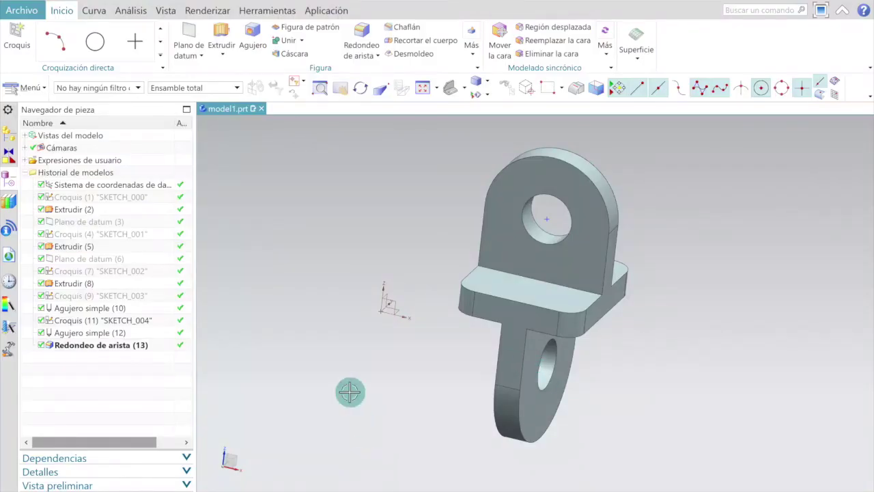
{"action": "left_click", "coordinate": [462, 89]}
{"action": "left_click", "coordinate": [487, 110]}
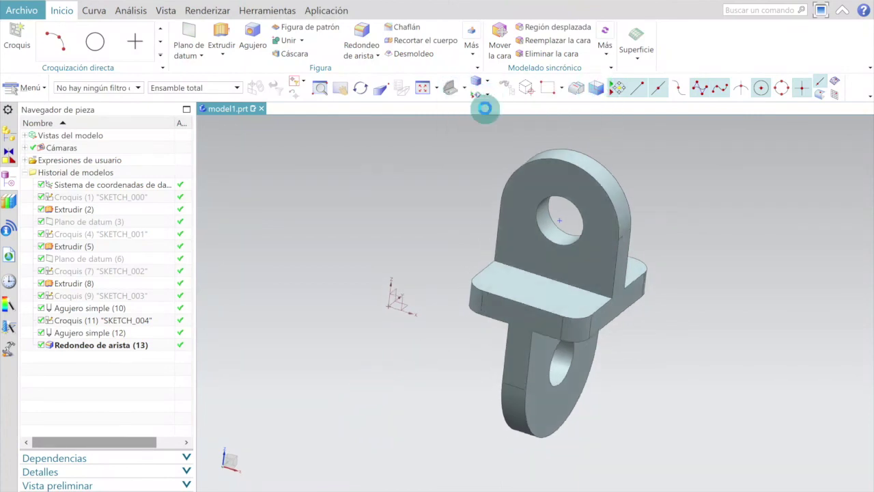